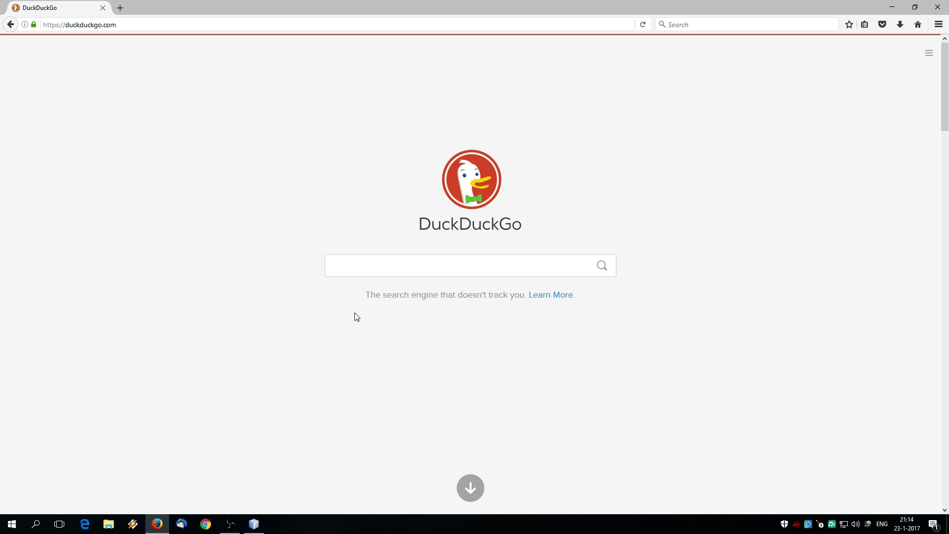
# Step: Run a DuckDuckGo search for 'PLAY doom on windows 10'
pyautogui.write('PLAY ')
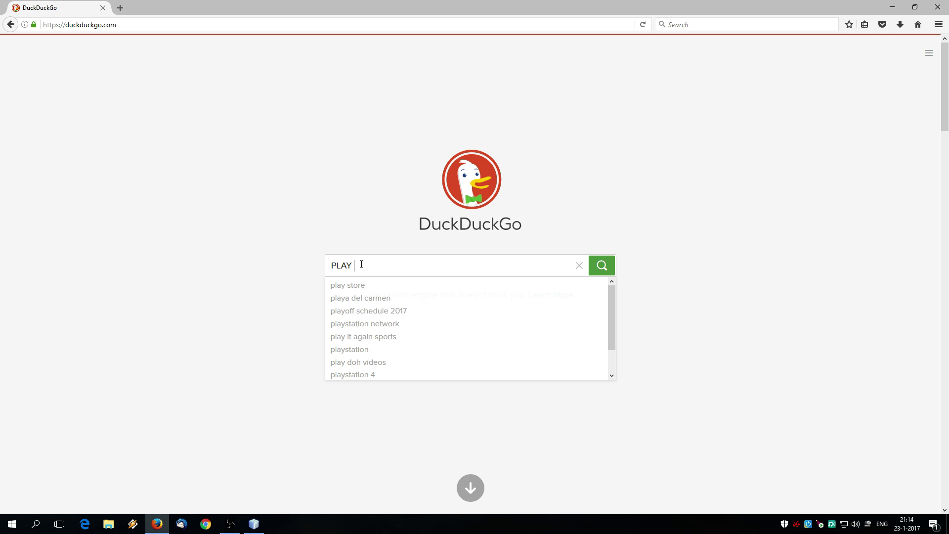
pyautogui.write('doom on wind')
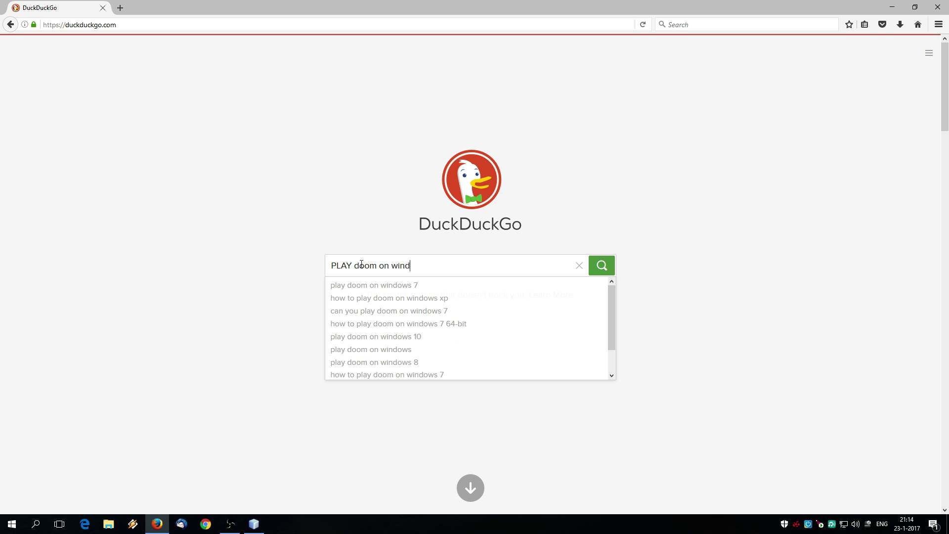
pyautogui.write('ows 10')
pyautogui.press('Return')
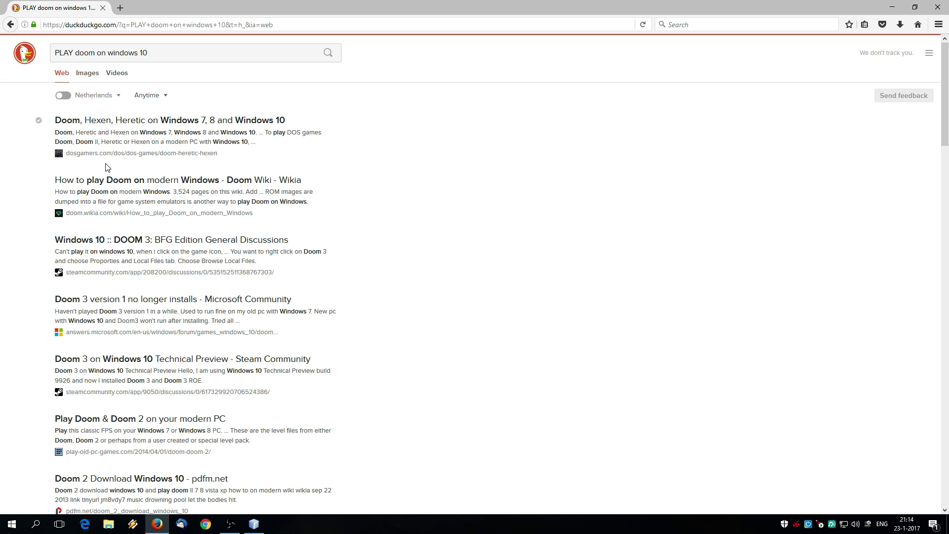
pyautogui.moveTo(132, 124)
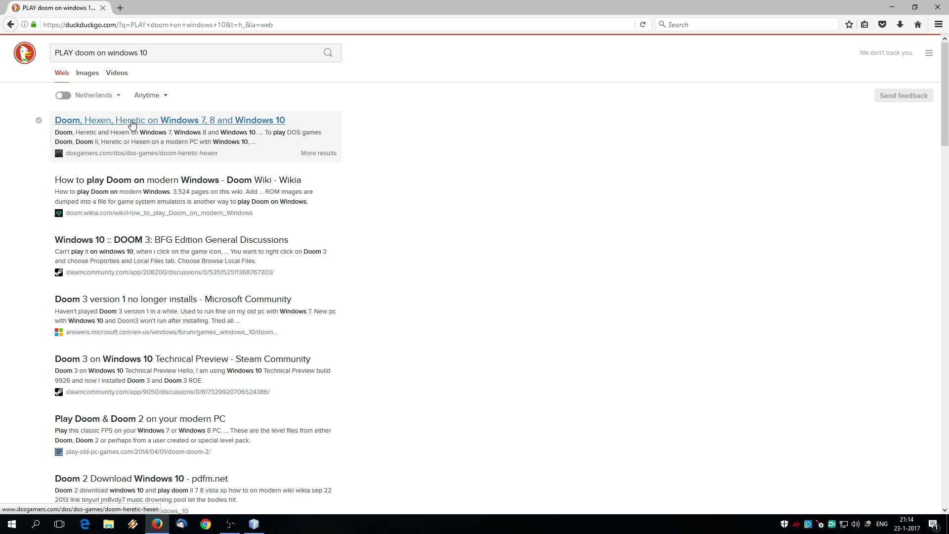
# Step: Open the DOSGamers.com Doom on Windows guide and scroll to its Doomsday installation section
pyautogui.click(132, 123)
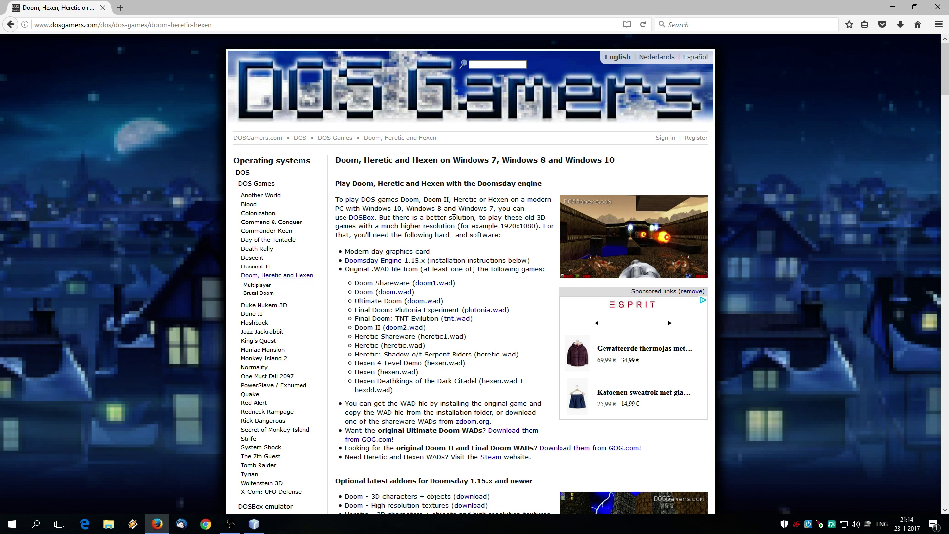
pyautogui.scroll(-2, 454, 210)
pyautogui.scroll(-4, 451, 212)
pyautogui.scroll(-2, 417, 255)
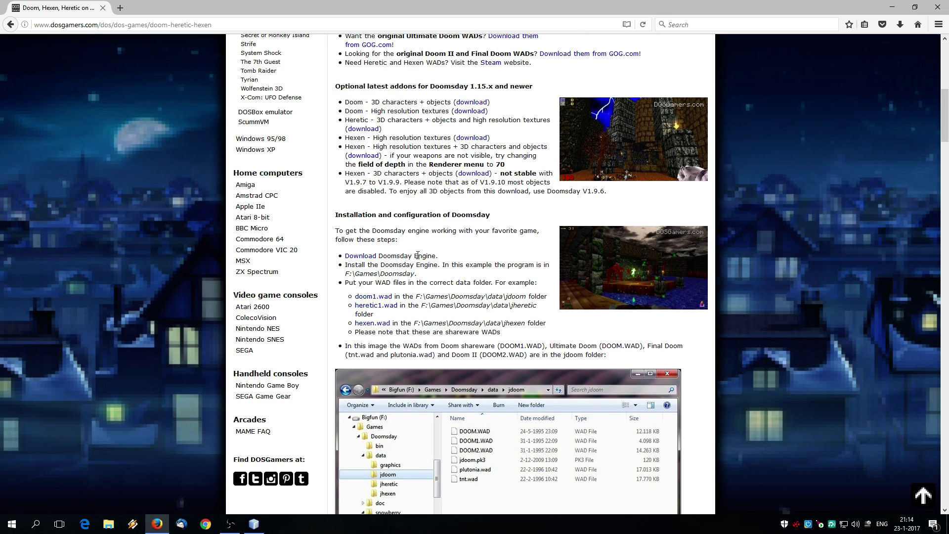
pyautogui.moveTo(340, 217); pyautogui.dragTo(479, 218)
pyautogui.click(483, 218)
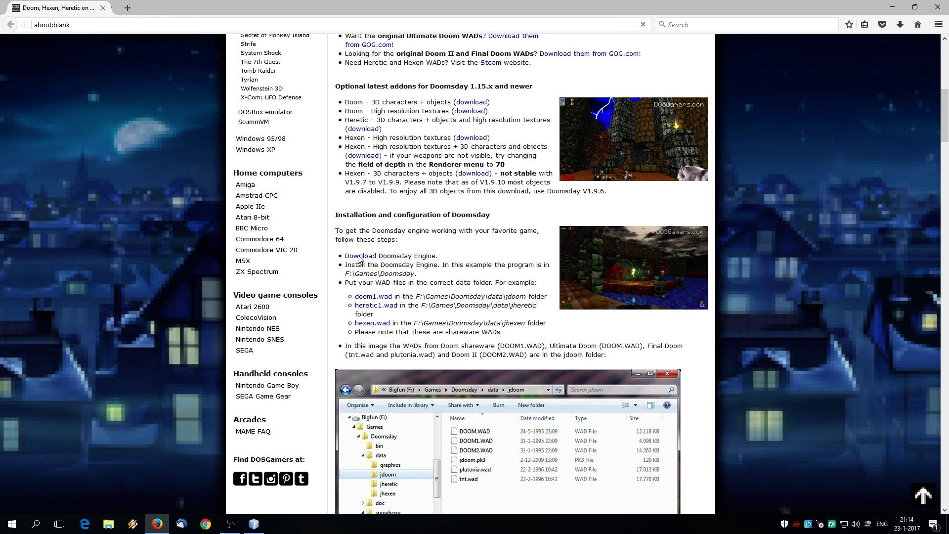
# Step: Save the Doomsday 1.15.8.0 installer into Downloads, replacing the existing copy
pyautogui.click(359, 256)
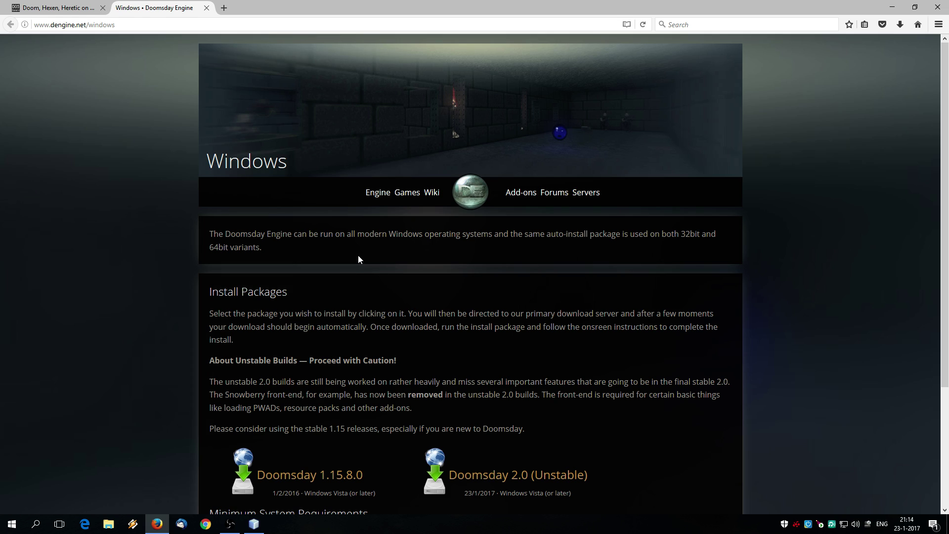
pyautogui.click(310, 475)
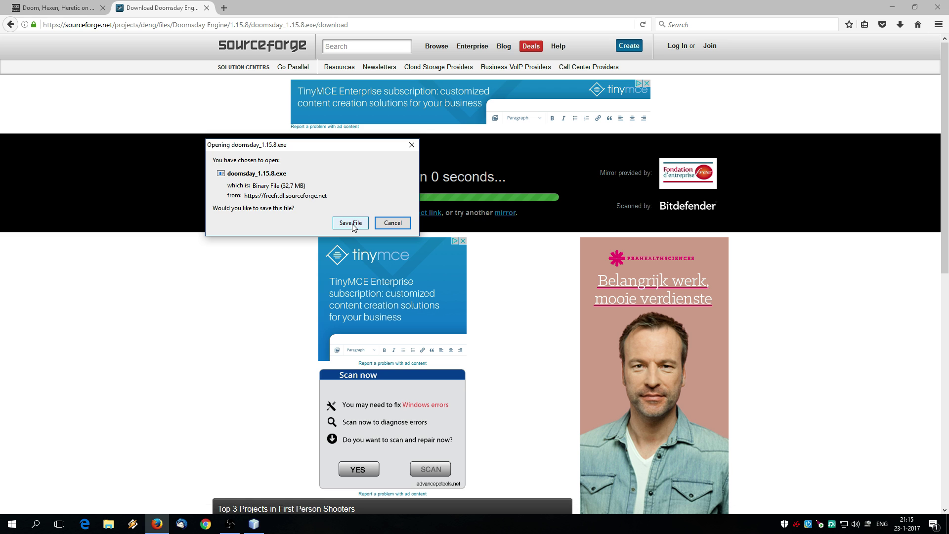
pyautogui.click(357, 224)
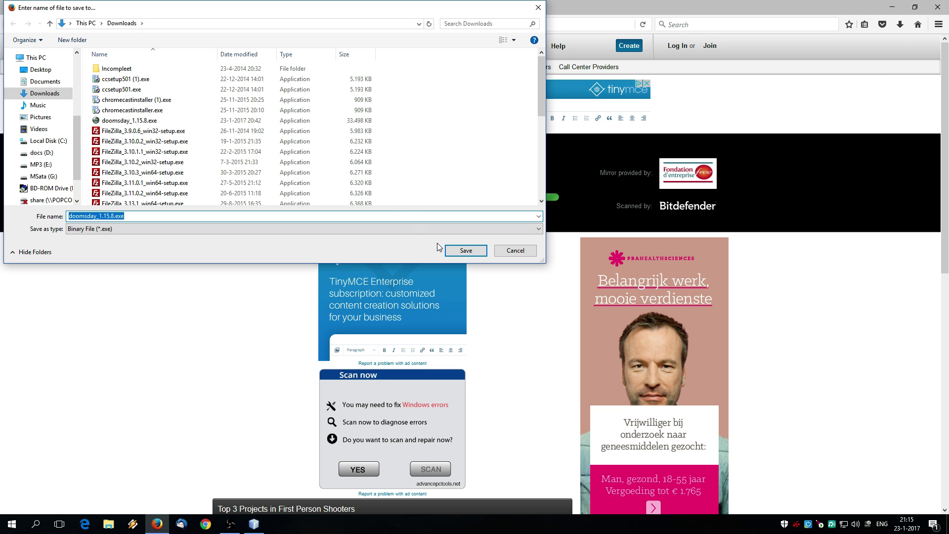
pyautogui.click(465, 251)
pyautogui.click(503, 265)
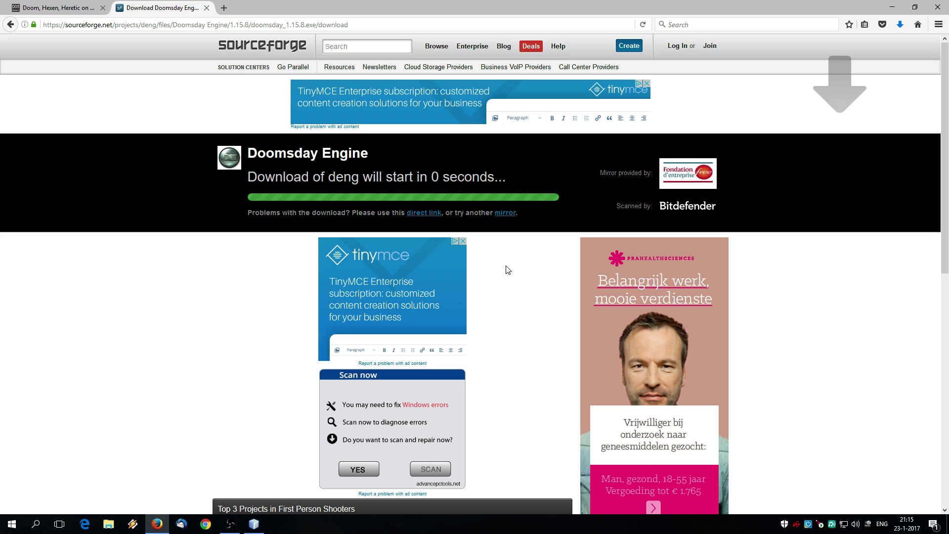
# Step: Launch the downloaded Doomsday installer and accept its license agreement
pyautogui.click(900, 24)
pyautogui.click(803, 58)
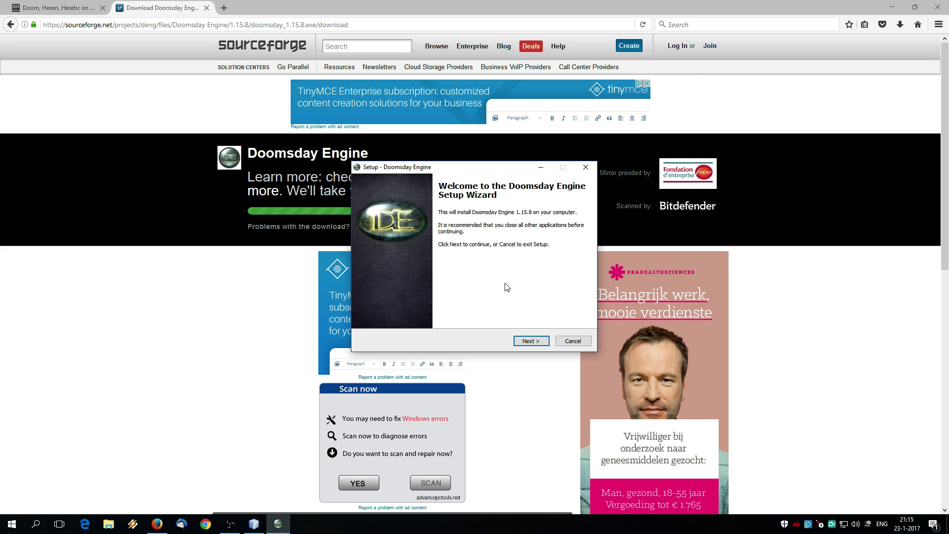
pyautogui.click(530, 341)
pyautogui.click(399, 310)
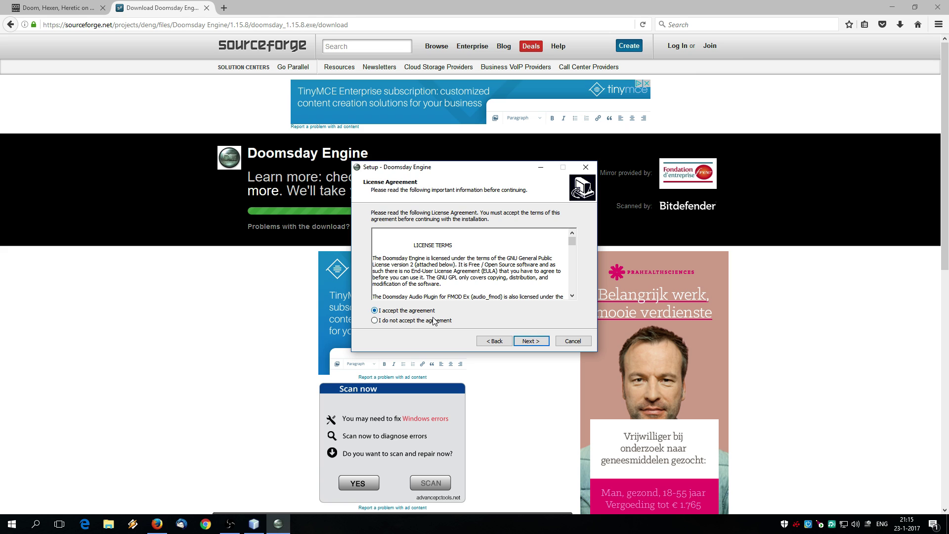
pyautogui.click(538, 342)
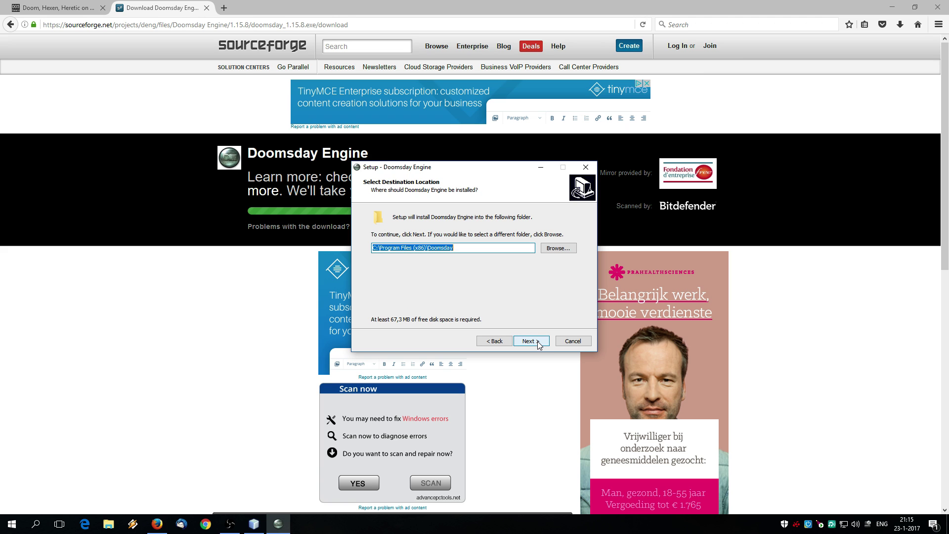
# Step: Set the install location to C:\games\Doomsday
pyautogui.click(555, 250)
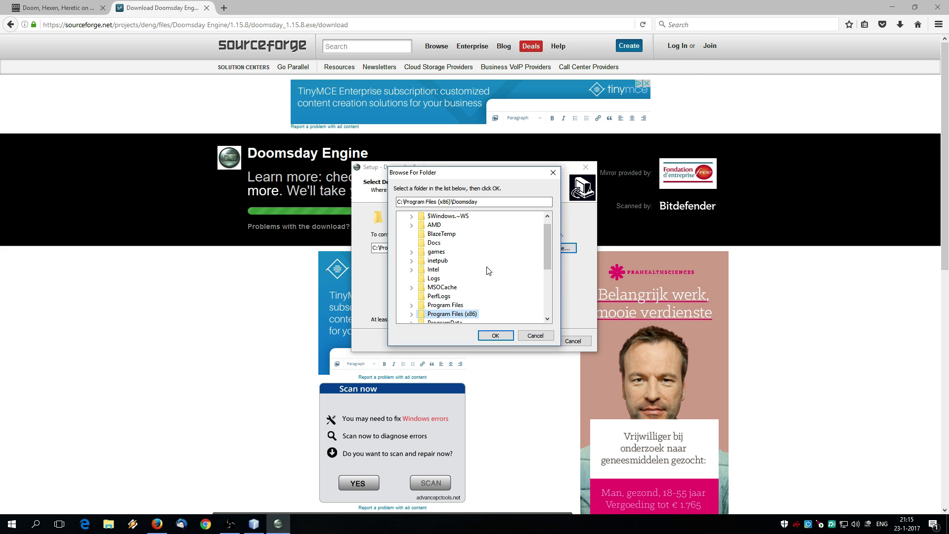
pyautogui.click(435, 253)
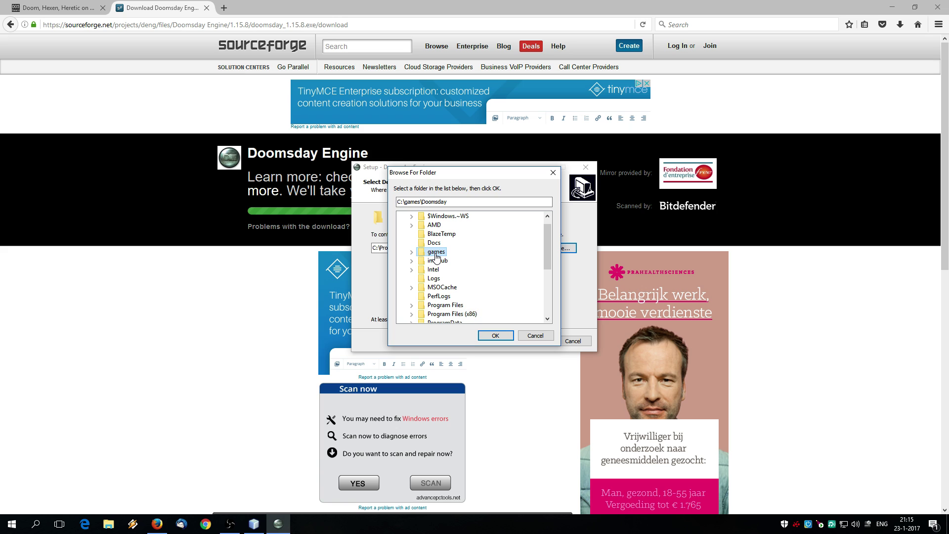
pyautogui.click(398, 202)
pyautogui.click(495, 335)
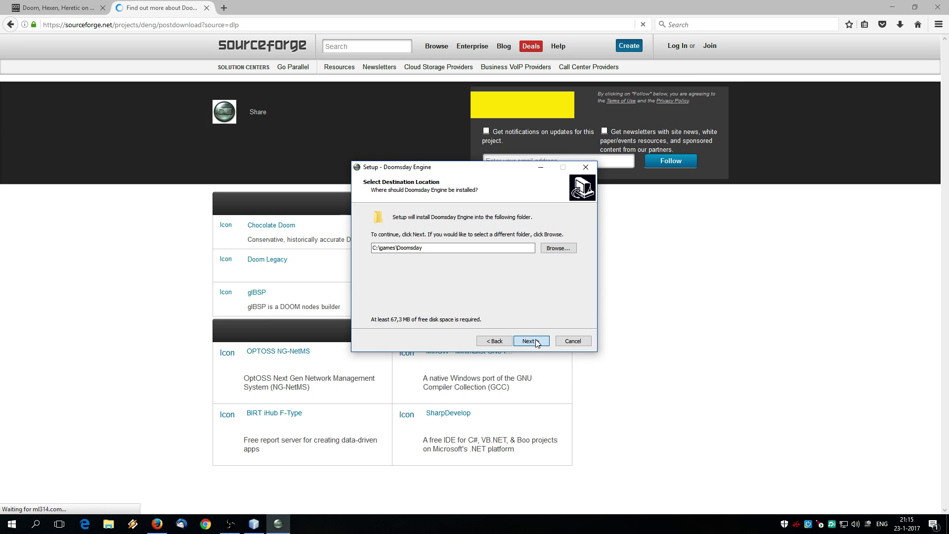
pyautogui.click(531, 341)
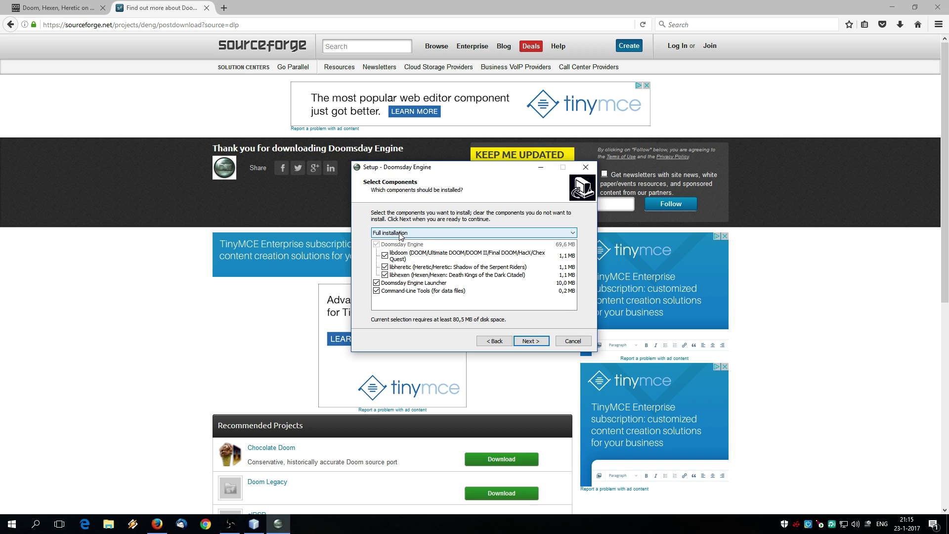
# Step: Install the full component set with the default Start Menu folder, finishing without launching Doomsday
pyautogui.click(529, 342)
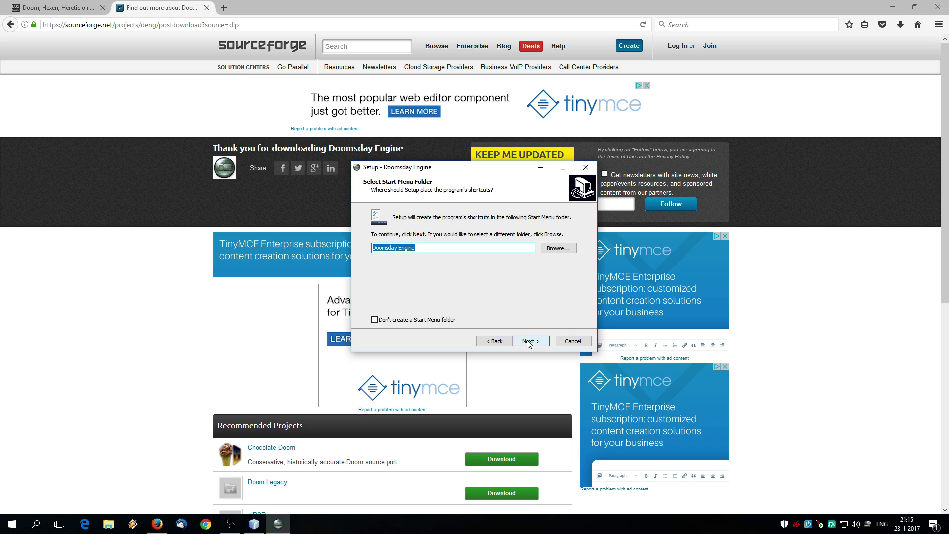
pyautogui.click(529, 342)
pyautogui.click(529, 343)
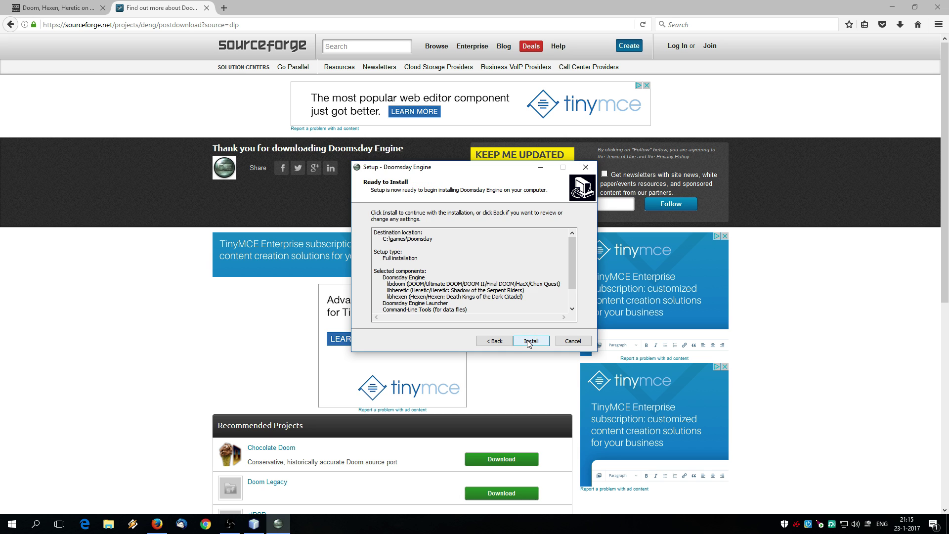
pyautogui.click(529, 342)
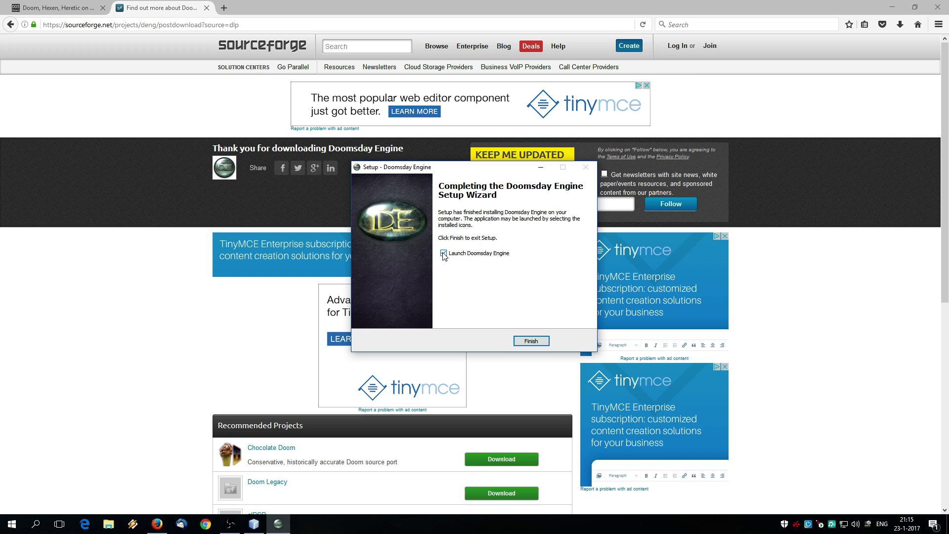
pyautogui.click(444, 253)
pyautogui.click(531, 341)
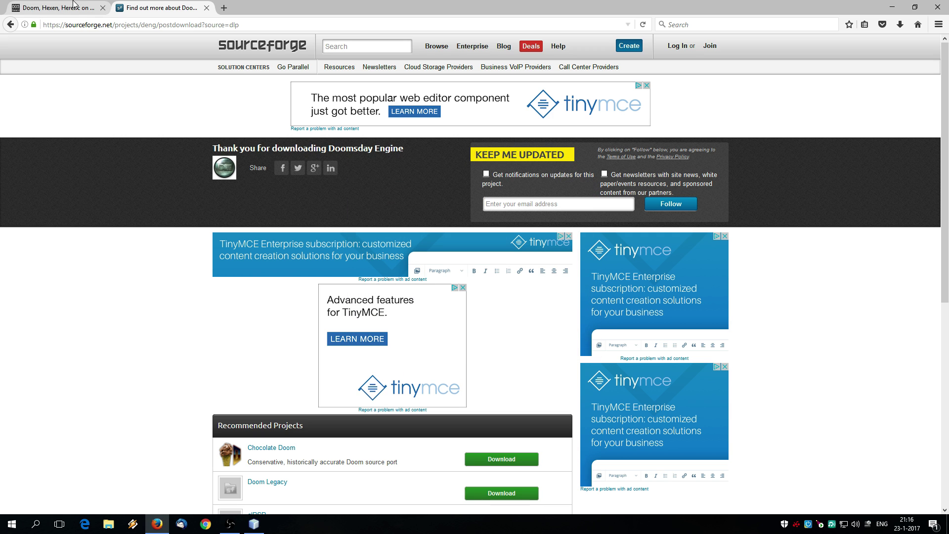
# Step: Open the doom1.wad DoomWiki page from the DOSGamers guide and start downloading DOOM1.WAD
pyautogui.click(61, 9)
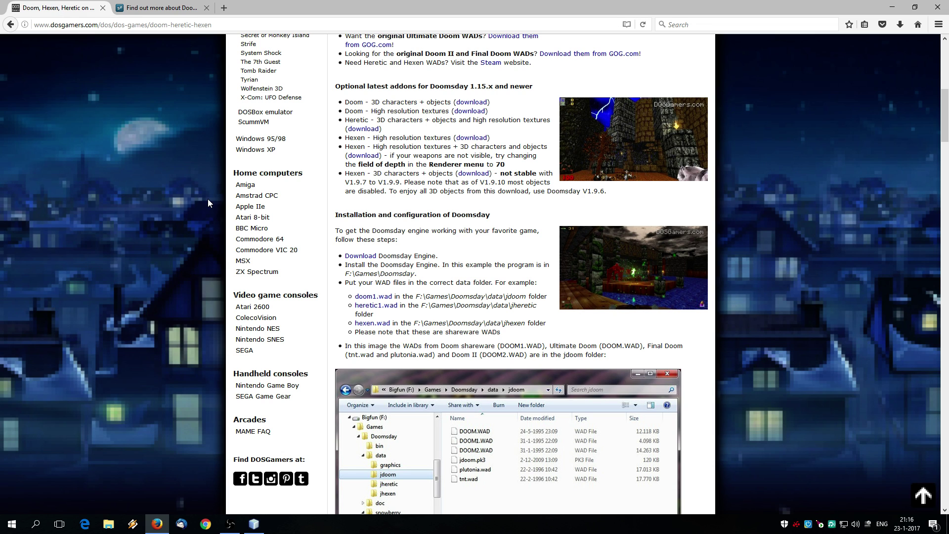
pyautogui.click(376, 298)
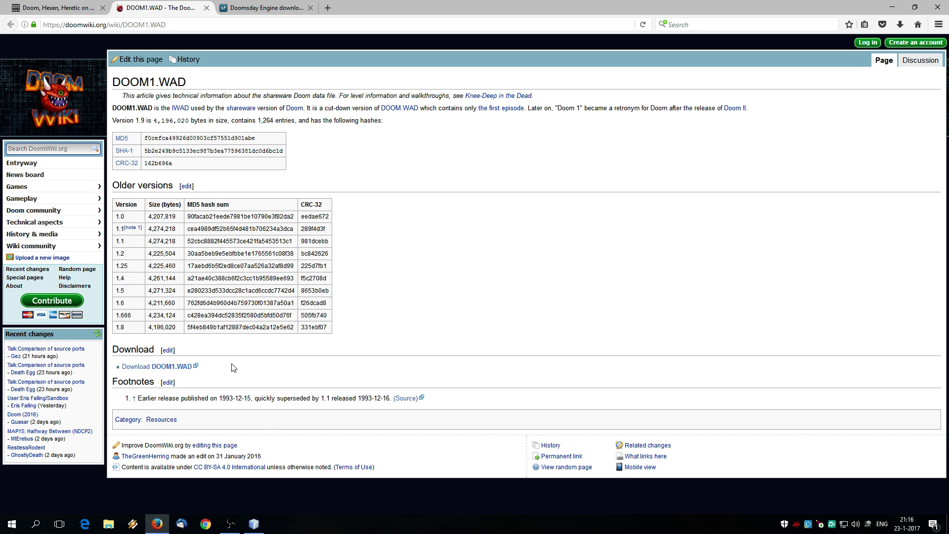
pyautogui.click(163, 371)
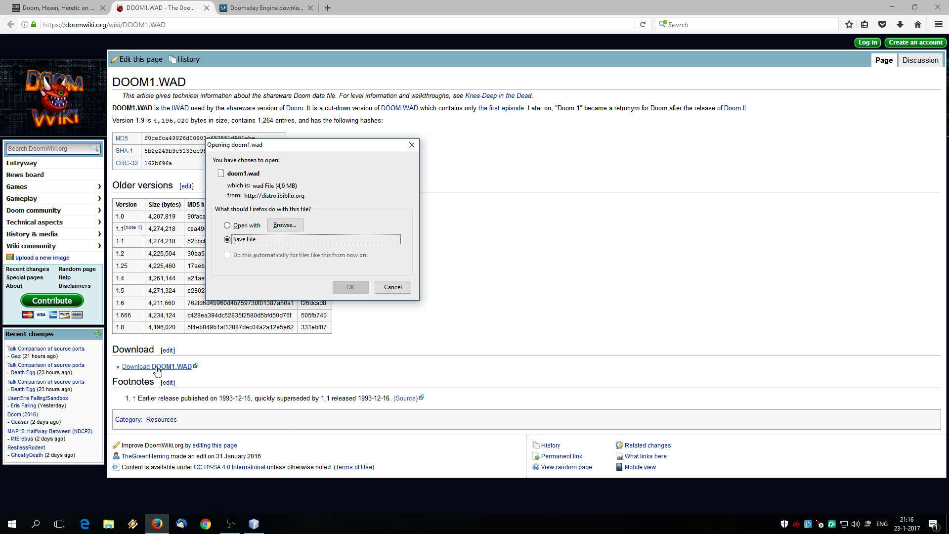
pyautogui.click(350, 288)
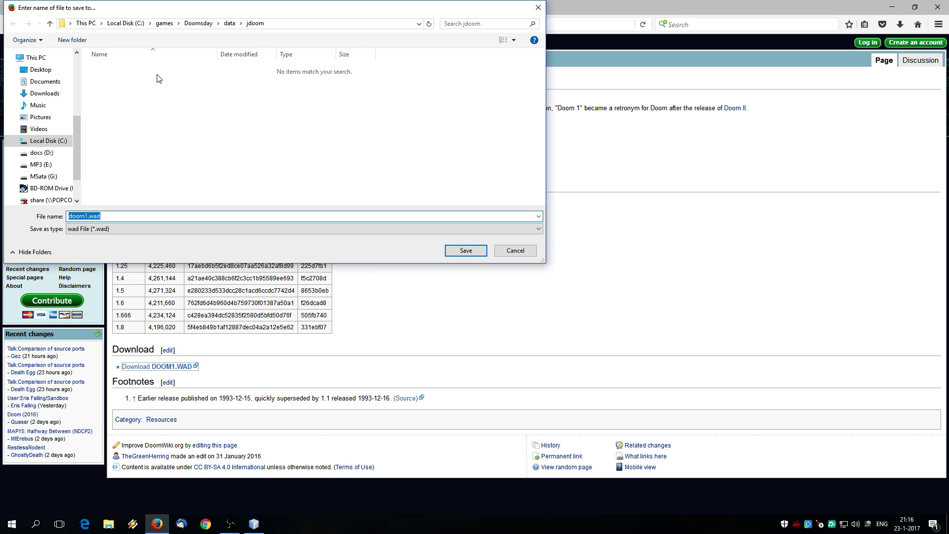
# Step: Save DOOM1.WAD into C:\games\Doomsday\data\jdoom
pyautogui.click(125, 23)
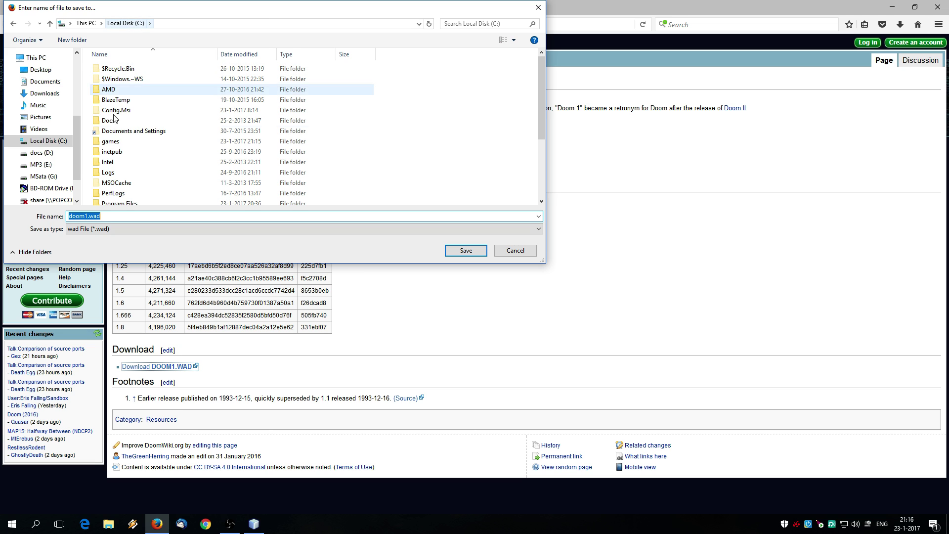
pyautogui.doubleClick(110, 142)
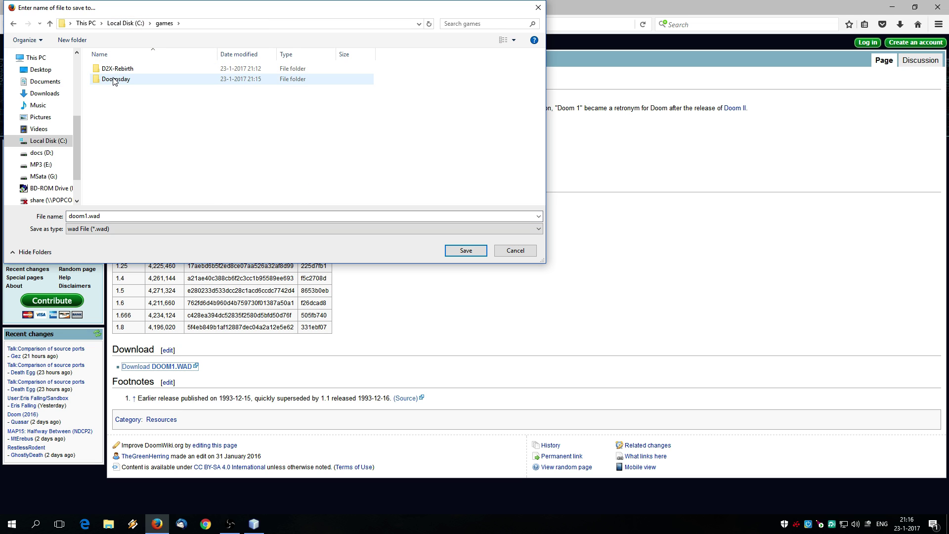
pyautogui.doubleClick(114, 80)
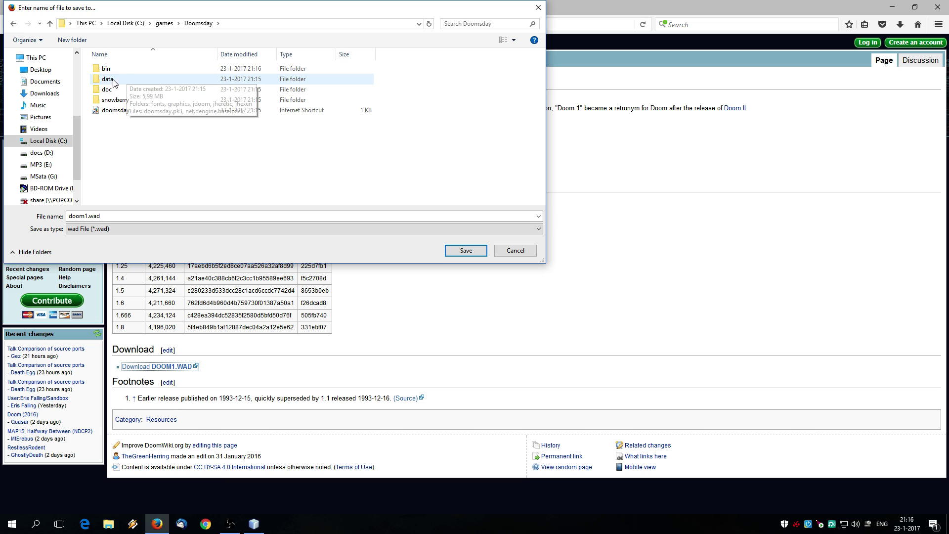
pyautogui.doubleClick(127, 79)
pyautogui.doubleClick(116, 93)
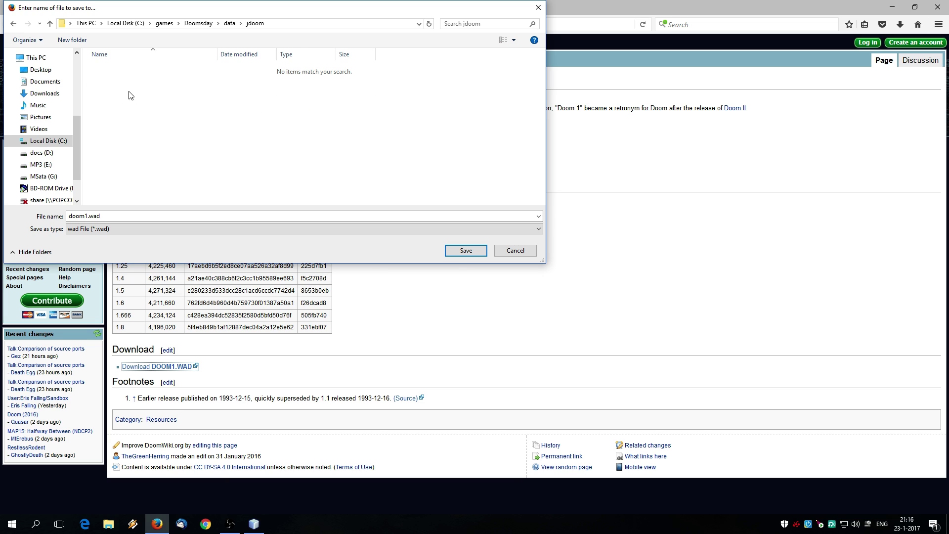
pyautogui.click(455, 254)
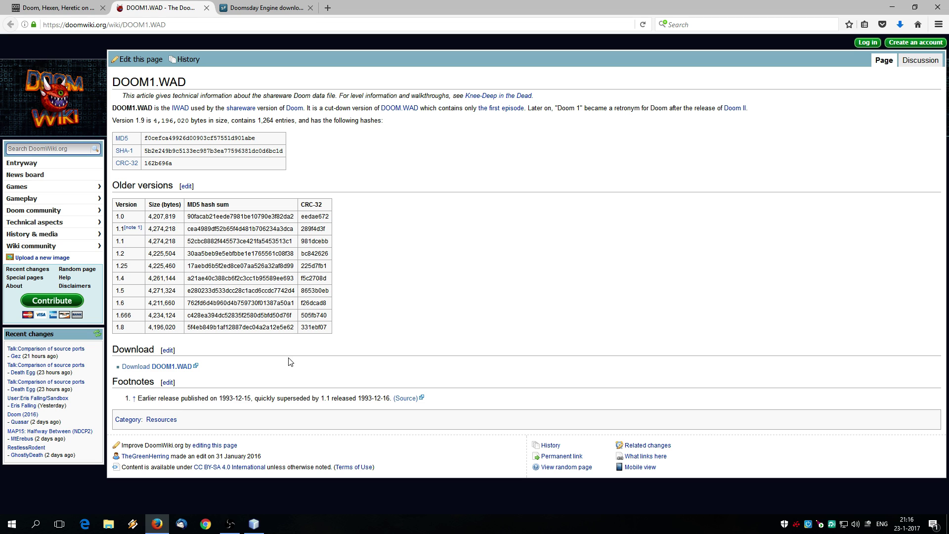
# Step: Launch the Doomsday frontend and select only Shareware Doom in its setup wizard, excluding Doom 2, Heretic and Hexen
pyautogui.click(13, 526)
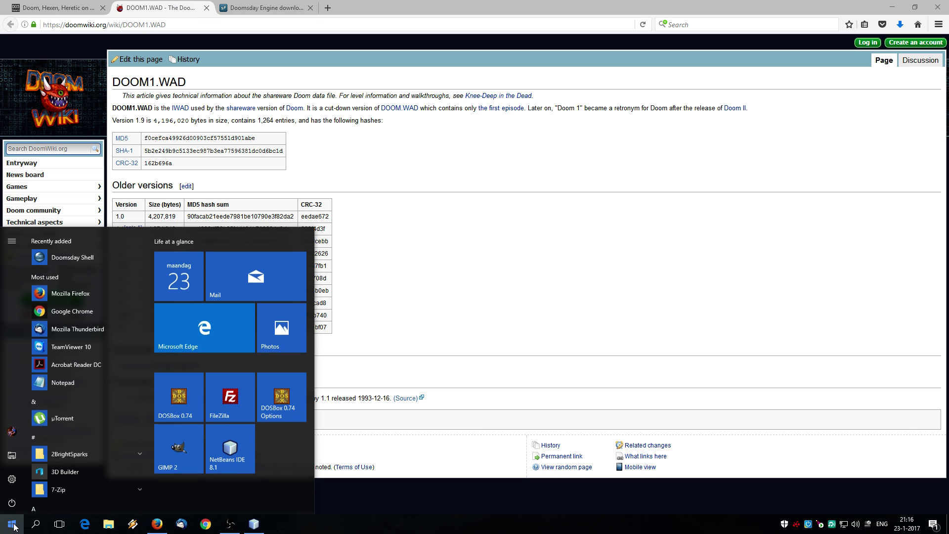
pyautogui.moveTo(74, 256)
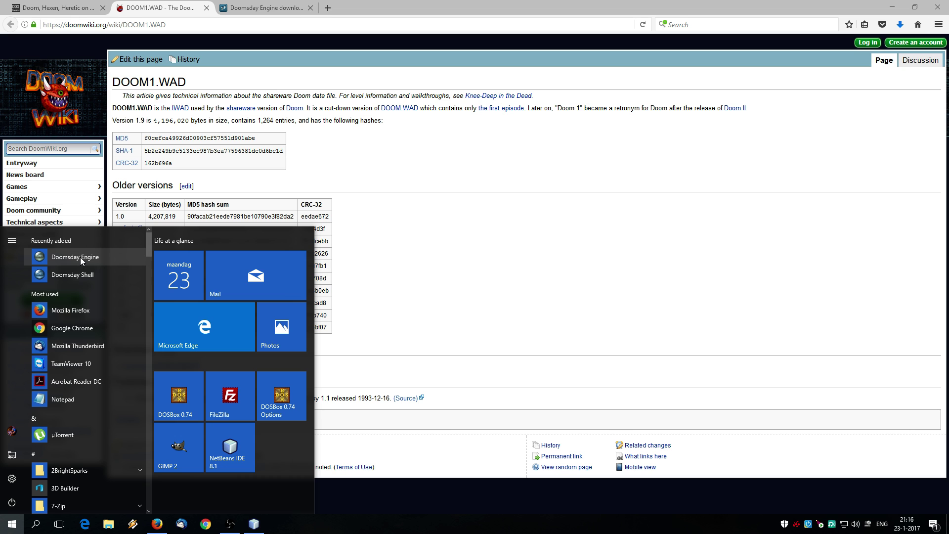
pyautogui.click(80, 257)
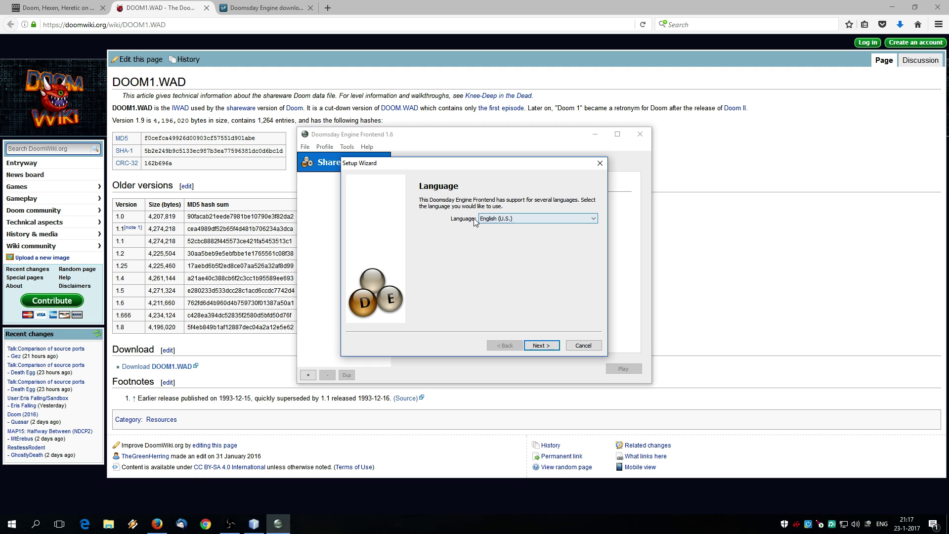
pyautogui.click(543, 347)
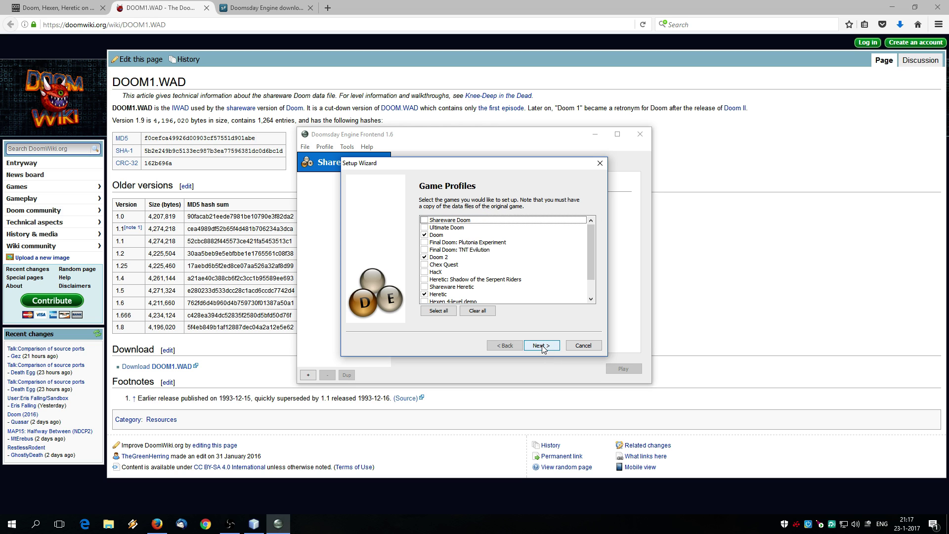
pyautogui.click(425, 220)
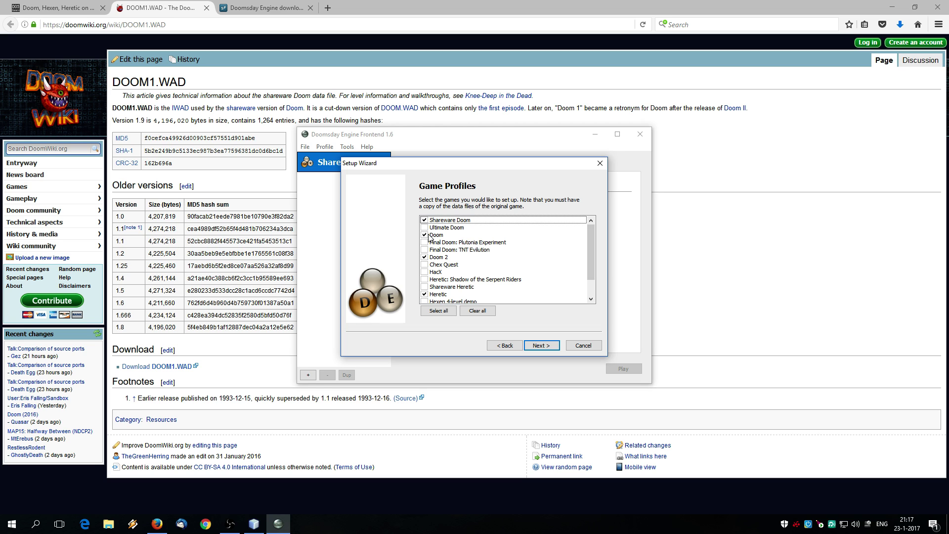
pyautogui.click(424, 257)
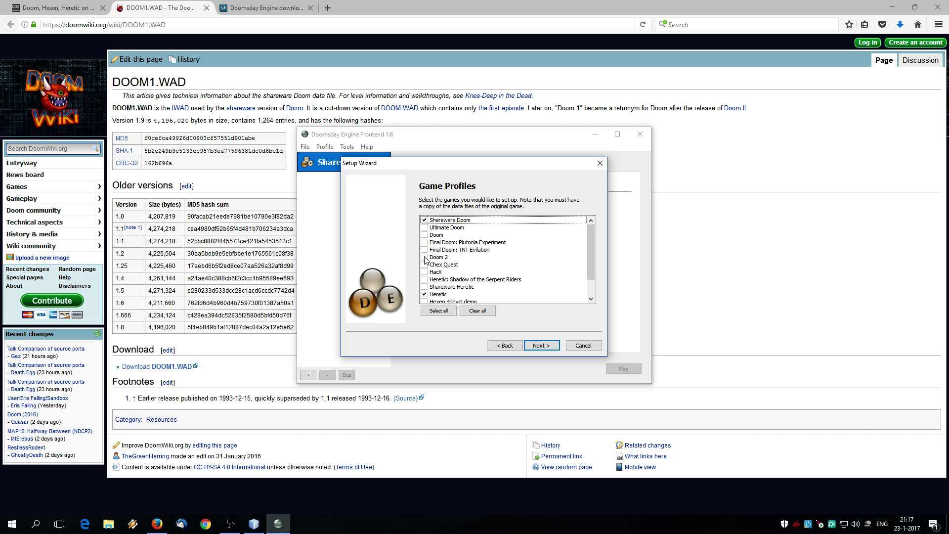
pyautogui.click(425, 294)
pyautogui.scroll(-1, 427, 294)
pyautogui.click(426, 294)
pyautogui.scroll(2, 445, 282)
pyautogui.click(542, 346)
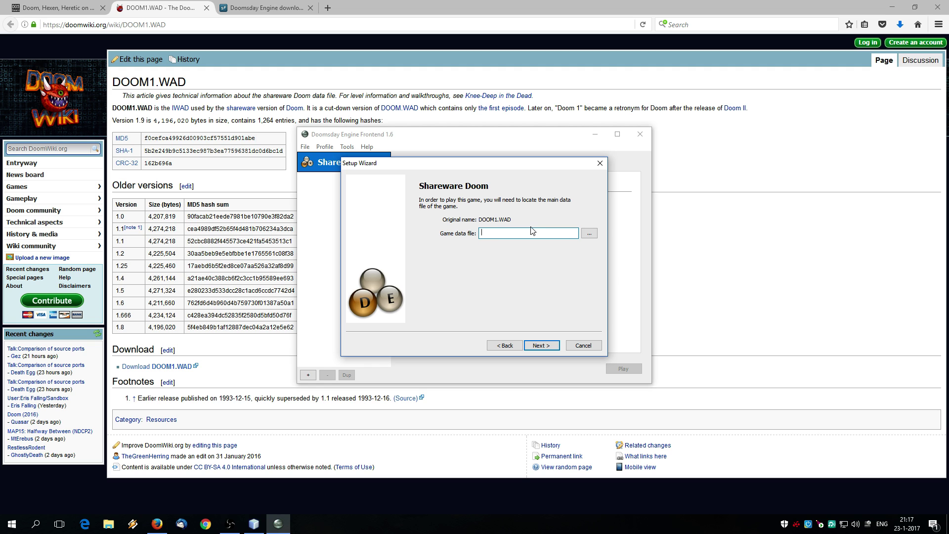
# Step: Use doom1.wad as the Shareware Doom data file and complete the wizard
pyautogui.click(591, 233)
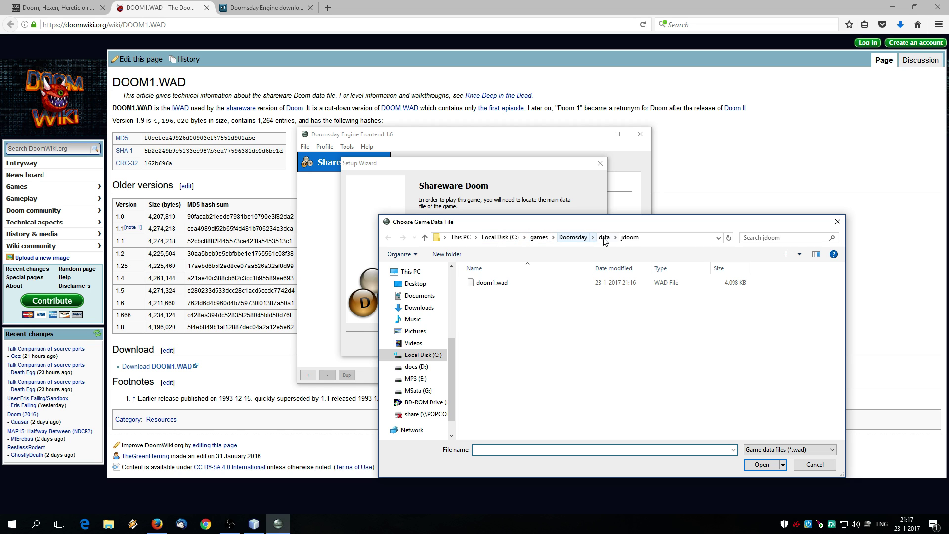
pyautogui.click(500, 237)
pyautogui.doubleClick(486, 354)
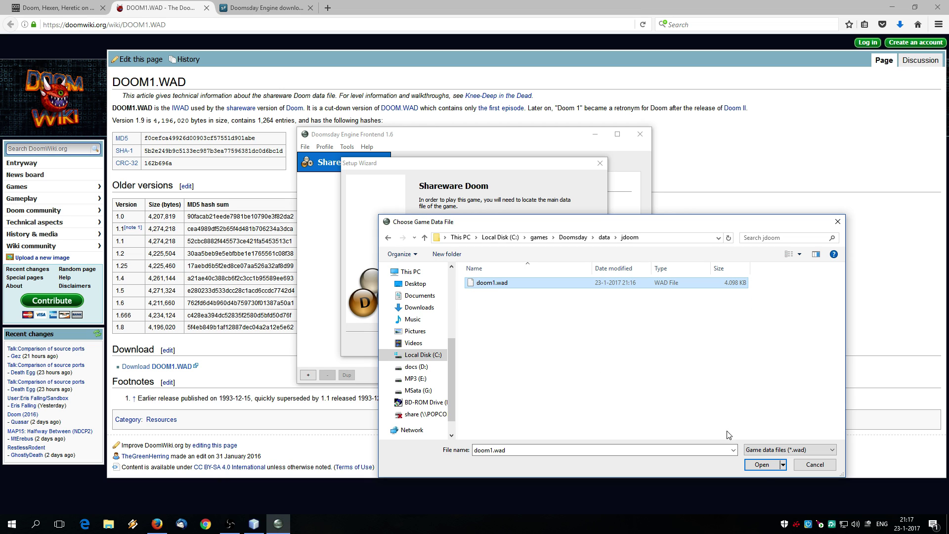
pyautogui.click(761, 464)
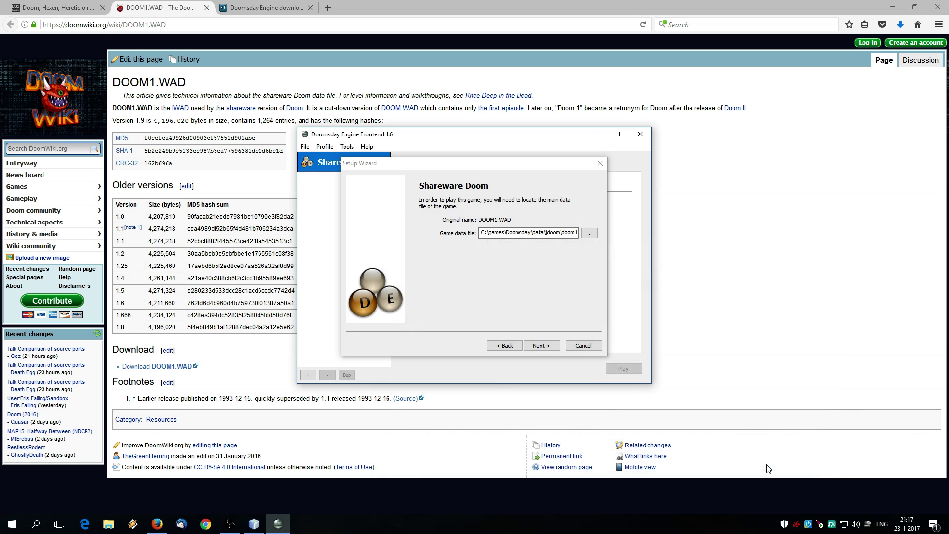
pyautogui.click(540, 346)
pyautogui.click(542, 346)
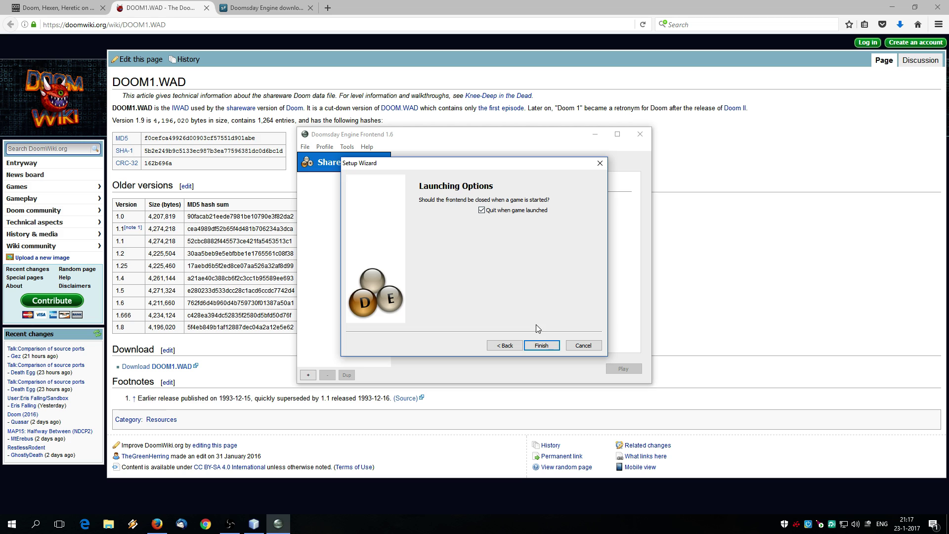
pyautogui.click(540, 346)
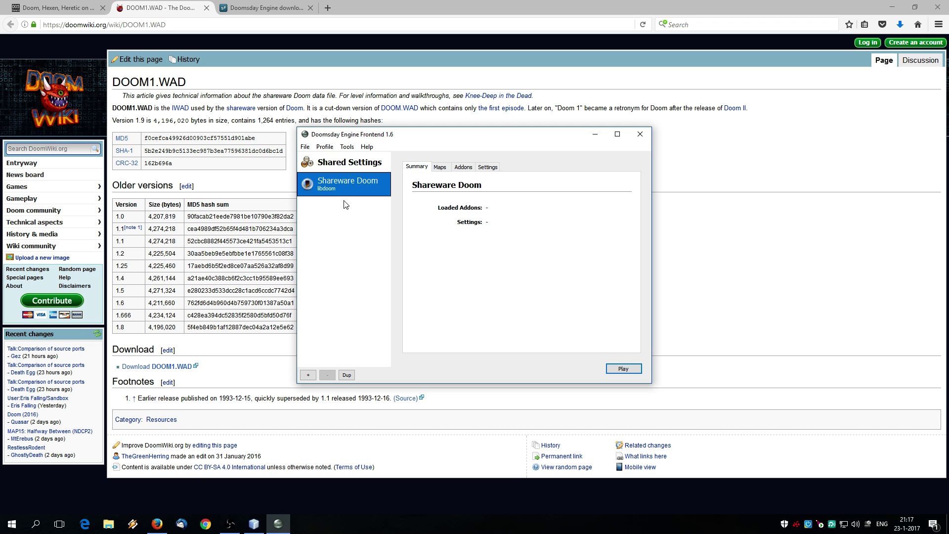
# Step: Start Shareware Doom and lower the SFX and music volumes under Options > Sound
pyautogui.click(623, 369)
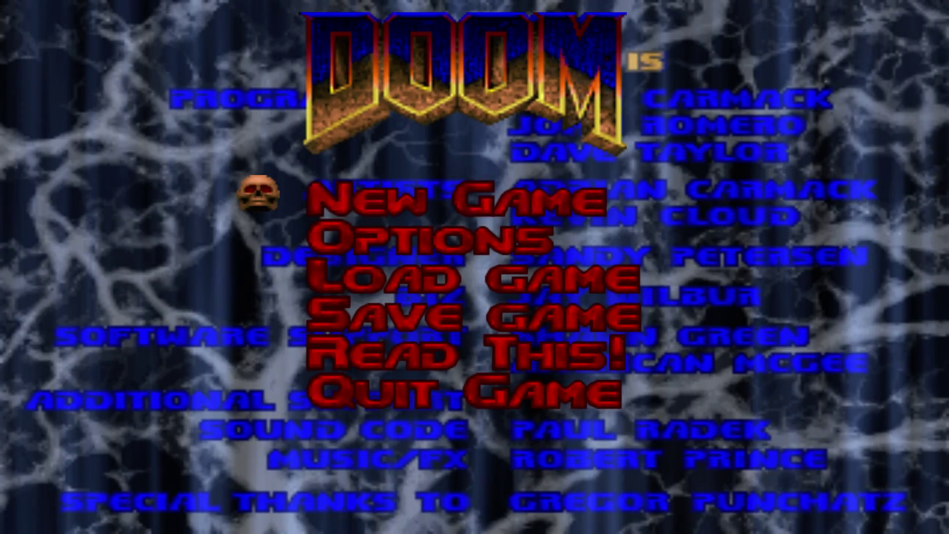
pyautogui.press('Down')
pyautogui.press('Return')
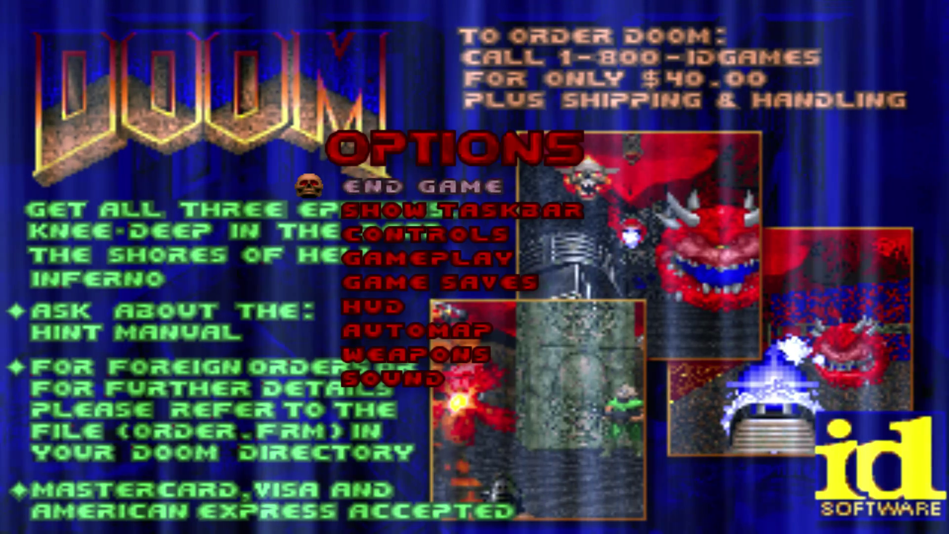
pyautogui.press('Up')
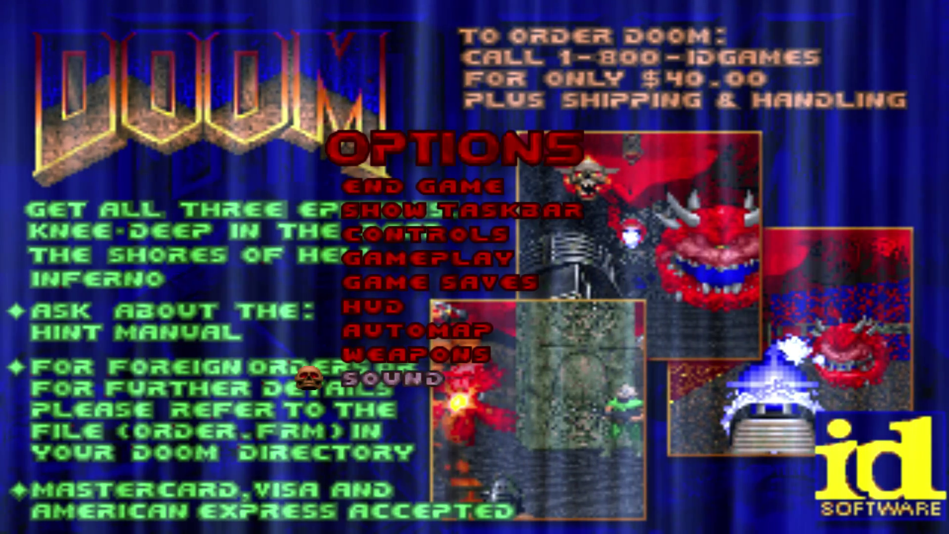
pyautogui.press('Return')
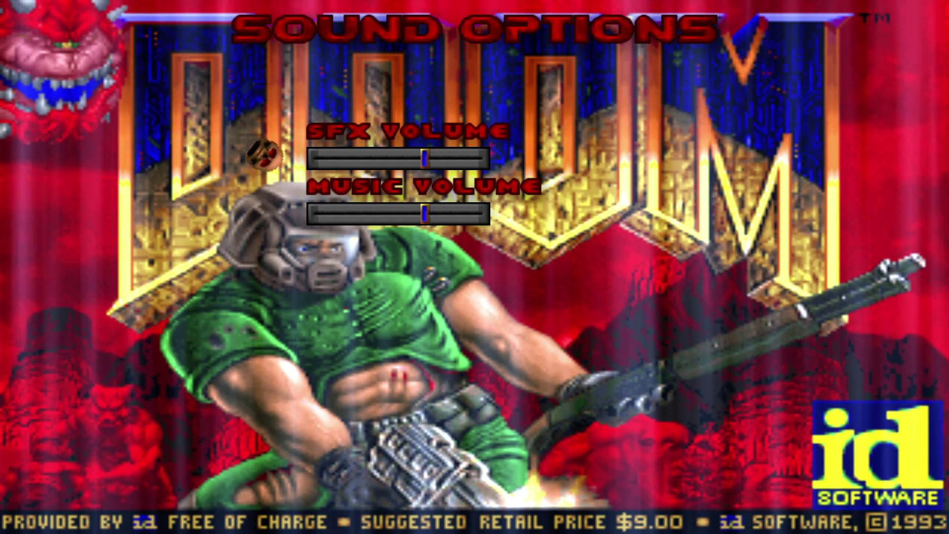
pyautogui.press('Left')
pyautogui.press('Left')
pyautogui.press('Left')
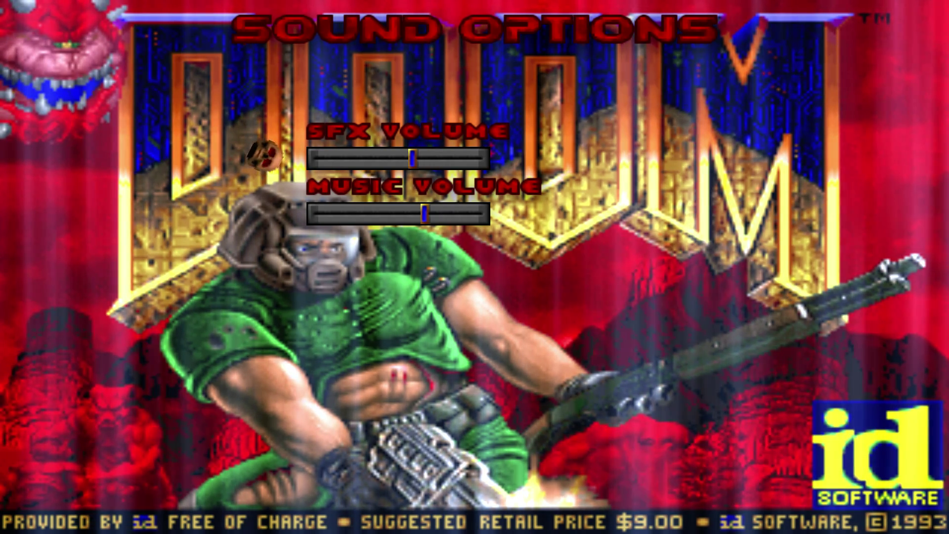
pyautogui.press('Right')
pyautogui.press('Down')
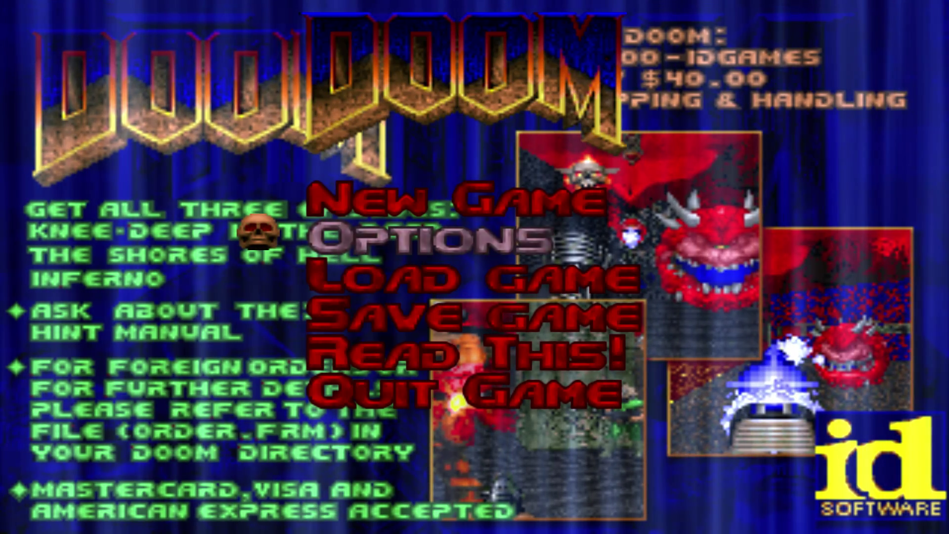
# Step: Show the engine taskbar and bring up the Custom appearance profile's actions in Renderer settings
pyautogui.press('Return')
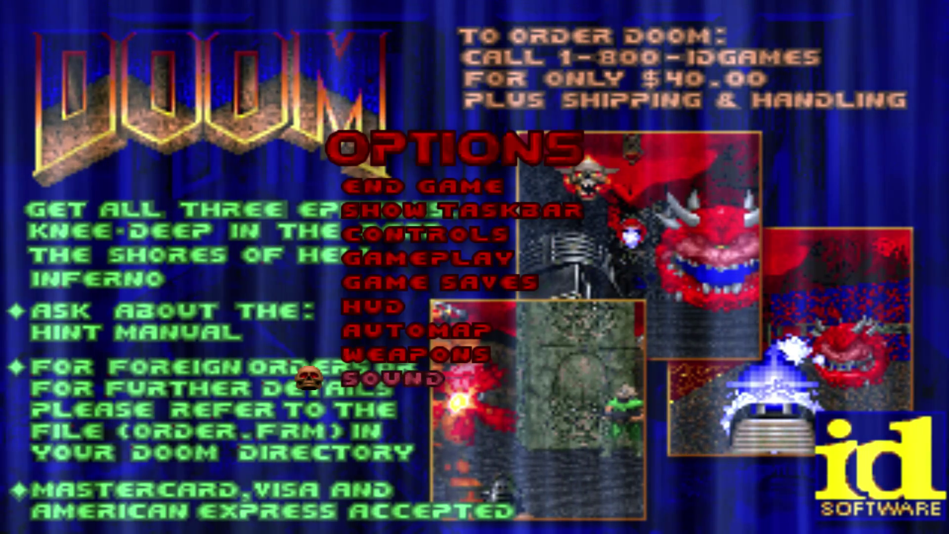
pyautogui.press('Up')
pyautogui.press('Up')
pyautogui.press('Up')
pyautogui.press('Up')
pyautogui.press('Up')
pyautogui.press('Up')
pyautogui.press('Up')
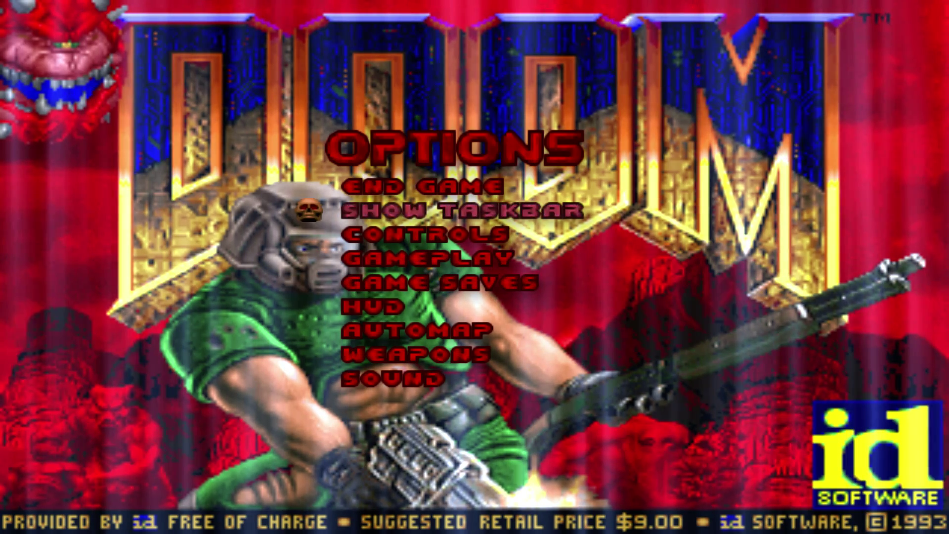
pyautogui.press('Return')
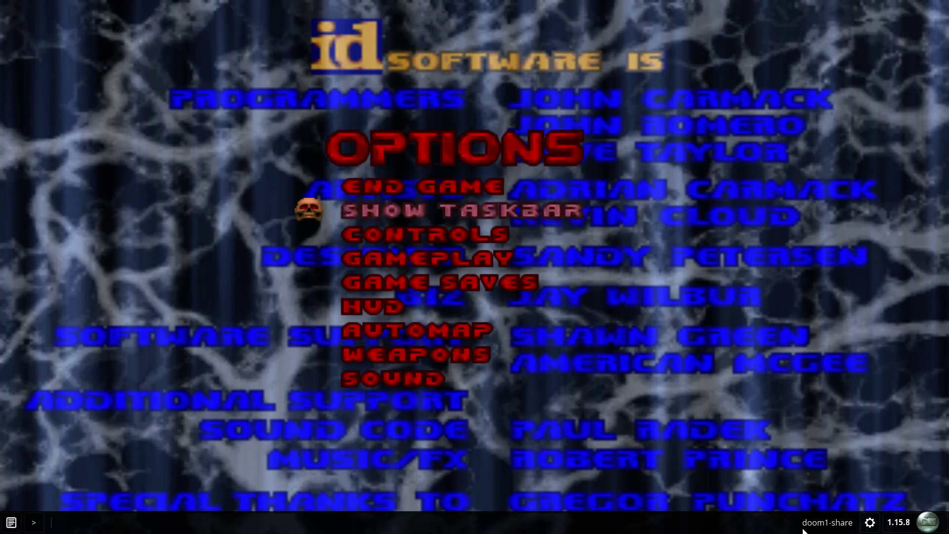
pyautogui.click(870, 523)
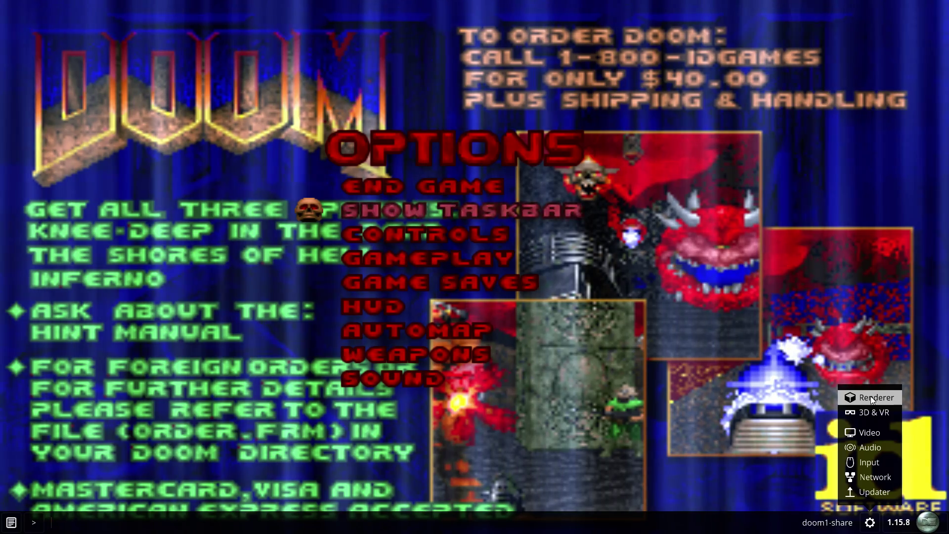
pyautogui.click(872, 398)
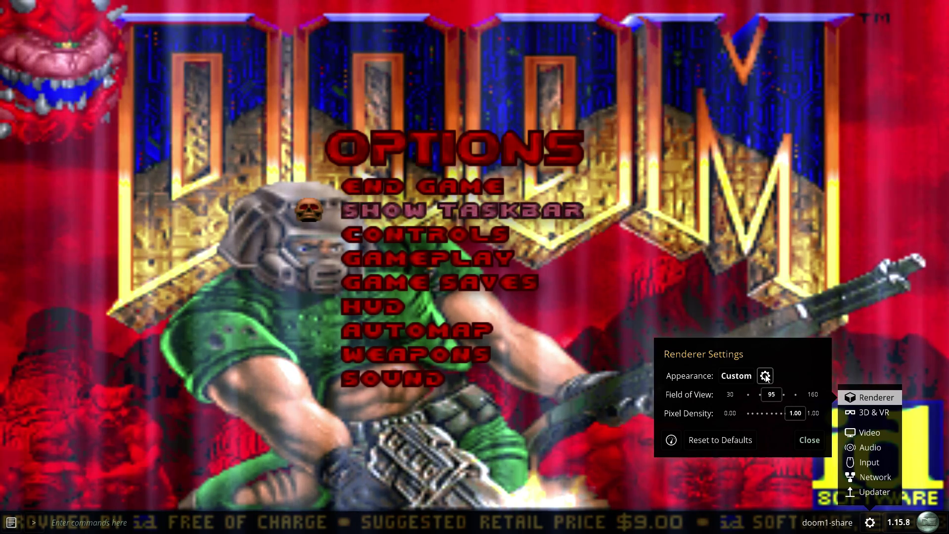
pyautogui.click(767, 378)
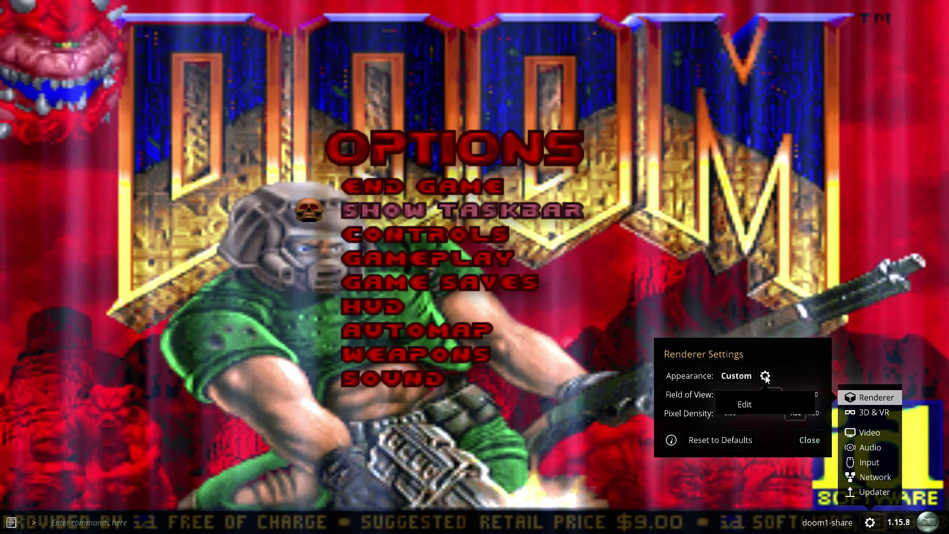
# Step: Edit the Custom profile to disable bilinear filtering for Sprites, World Surfaces and User Interface
pyautogui.click(749, 404)
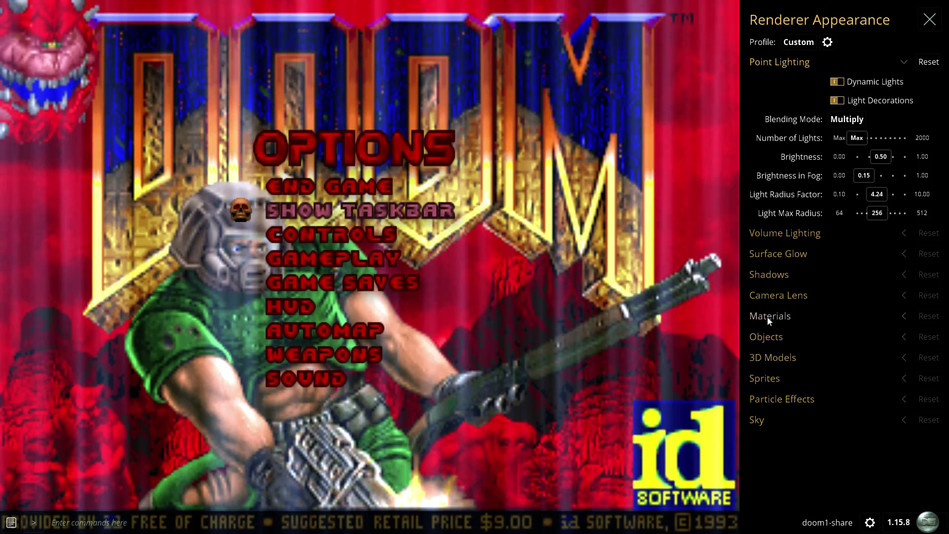
pyautogui.click(777, 316)
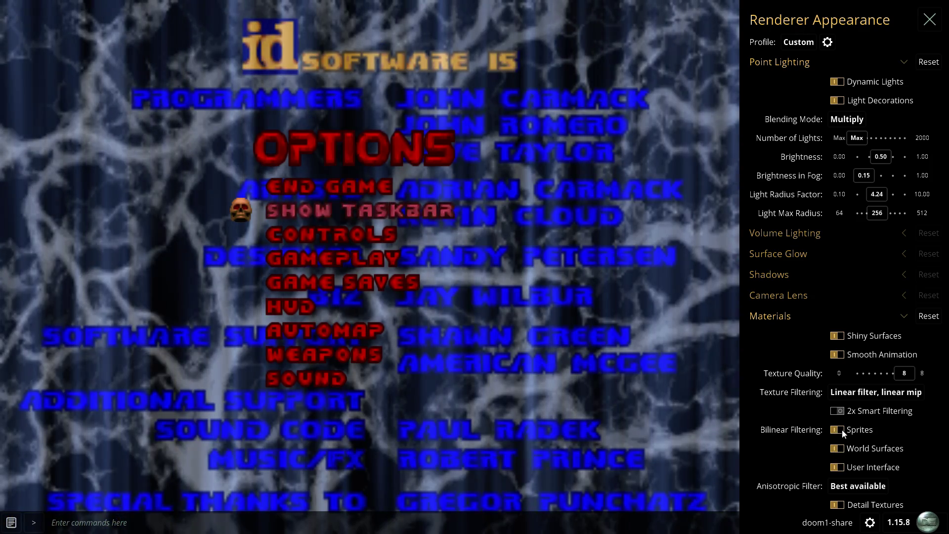
pyautogui.click(838, 430)
pyautogui.click(838, 448)
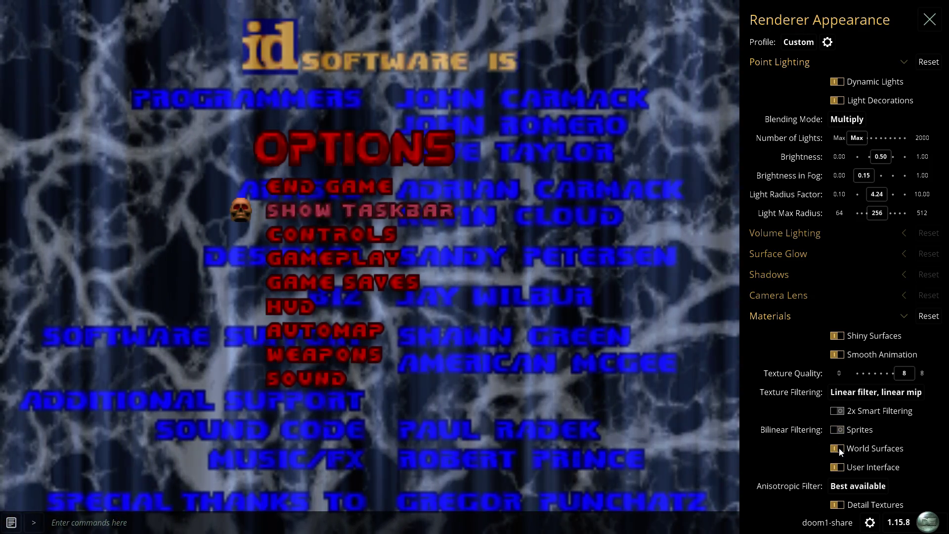
pyautogui.click(837, 468)
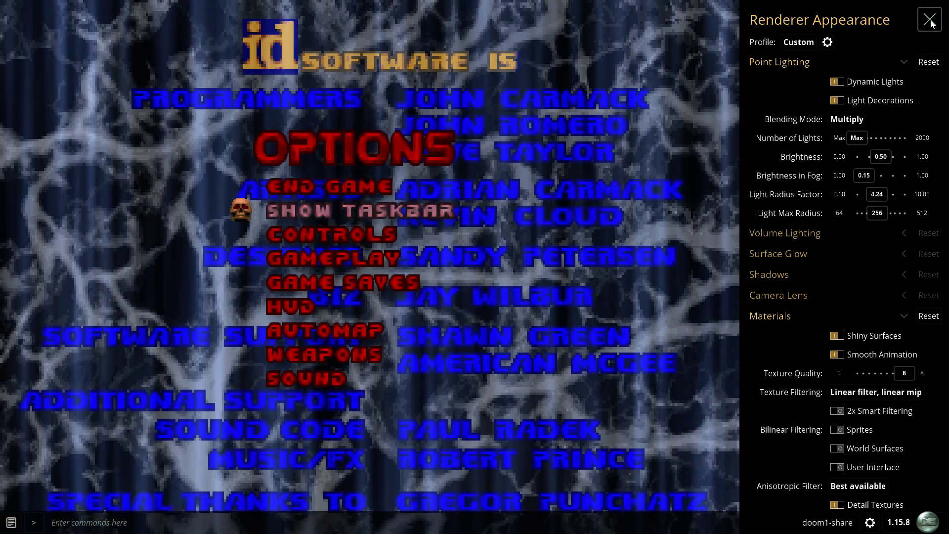
pyautogui.click(930, 19)
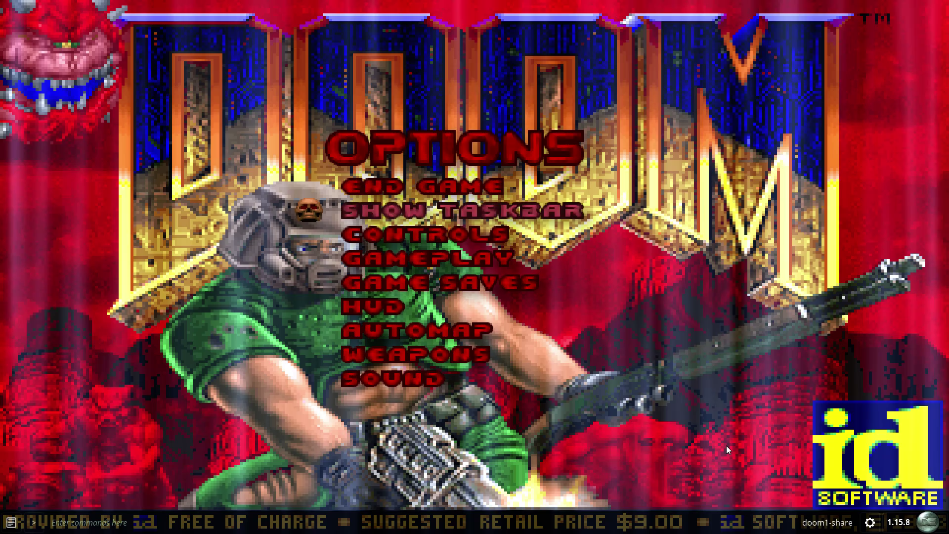
# Step: Set player weapons, intermissions, finales and menus to Original 1:1 in Video settings
pyautogui.click(870, 523)
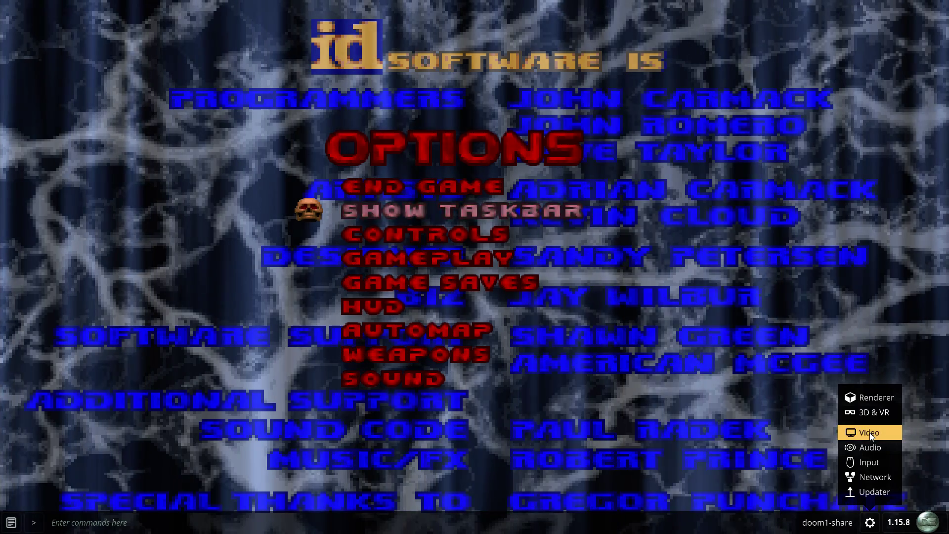
pyautogui.click(870, 433)
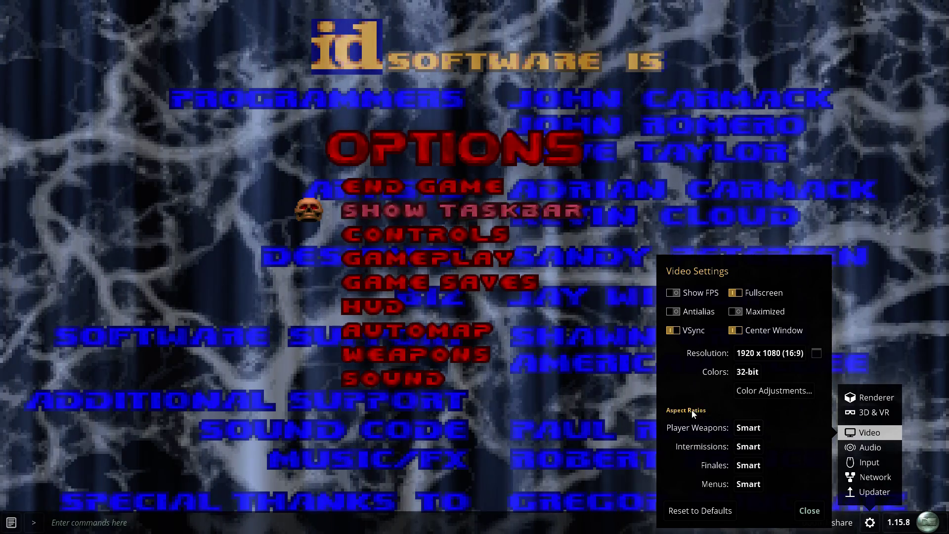
pyautogui.click(749, 428)
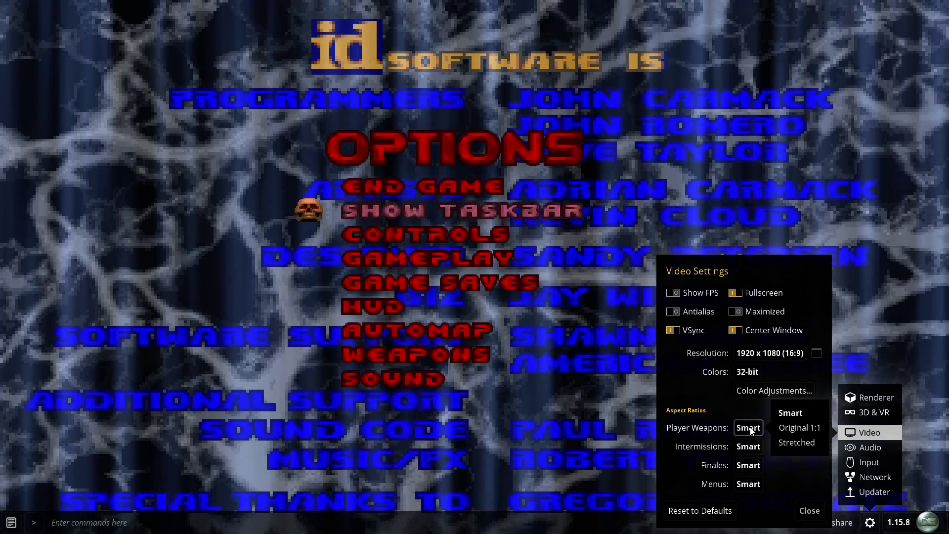
pyautogui.click(789, 429)
pyautogui.click(753, 446)
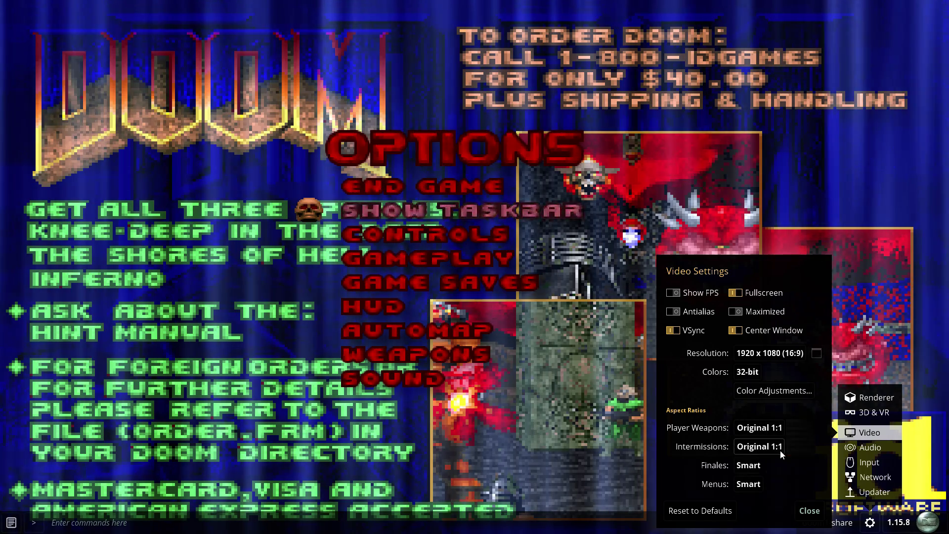
pyautogui.click(764, 464)
pyautogui.click(793, 465)
pyautogui.click(749, 484)
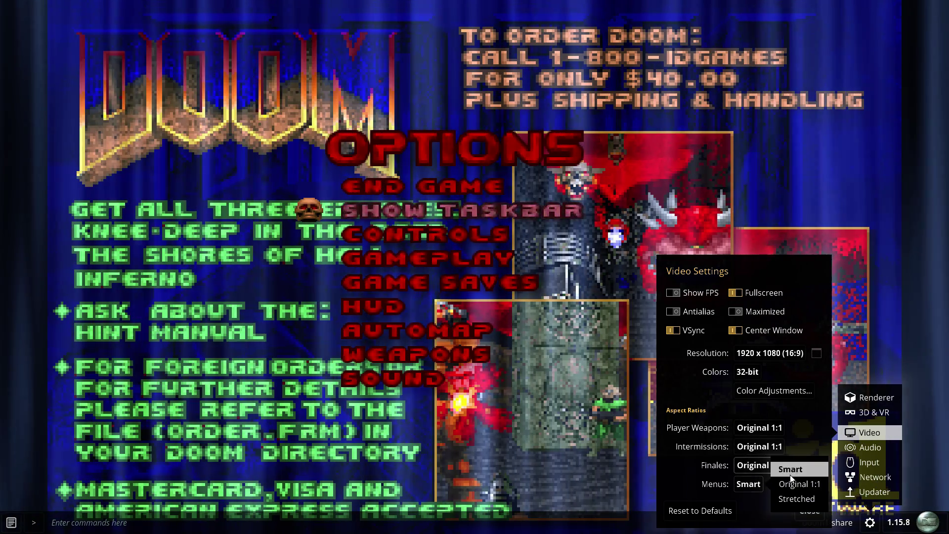
pyautogui.click(790, 482)
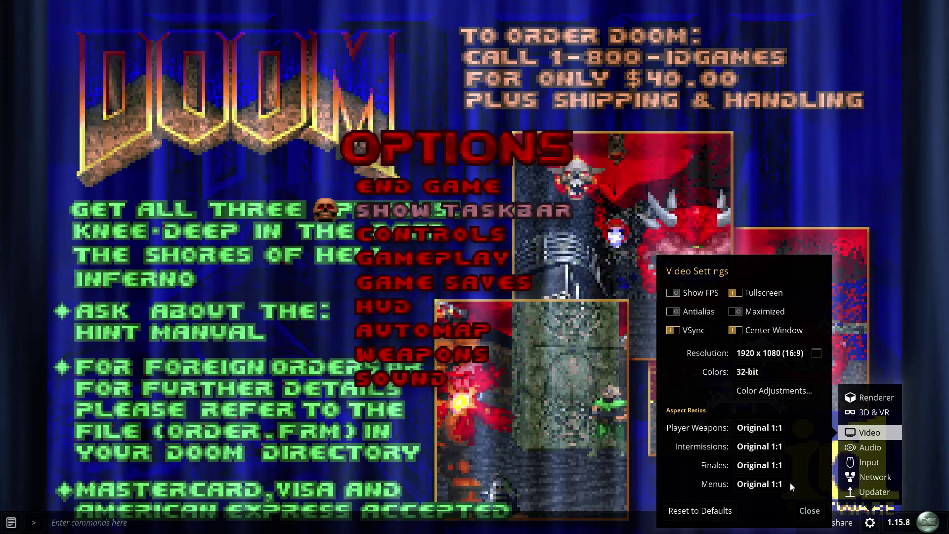
pyautogui.click(810, 509)
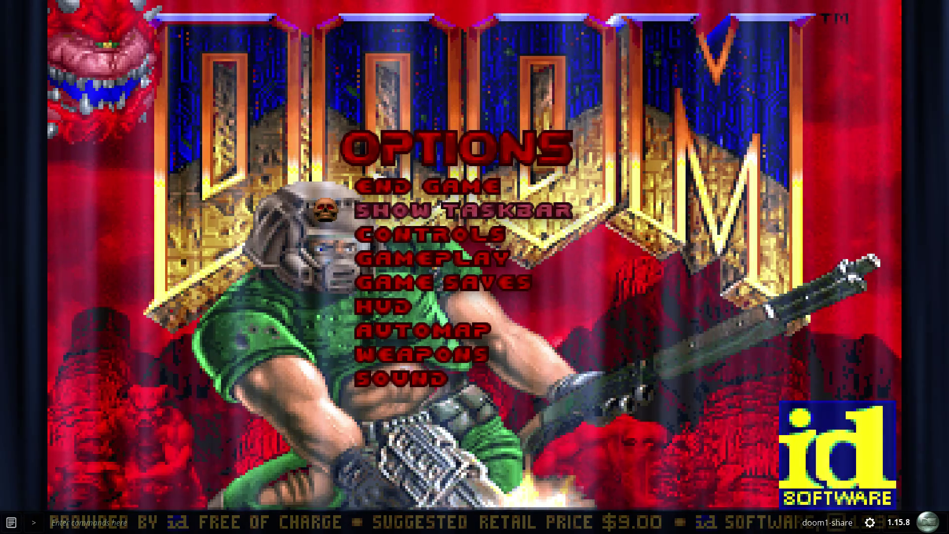
# Step: Leave Options and start a singleplayer Knee-Deep in the Dead game, loading the Hangar
pyautogui.press('Escape')
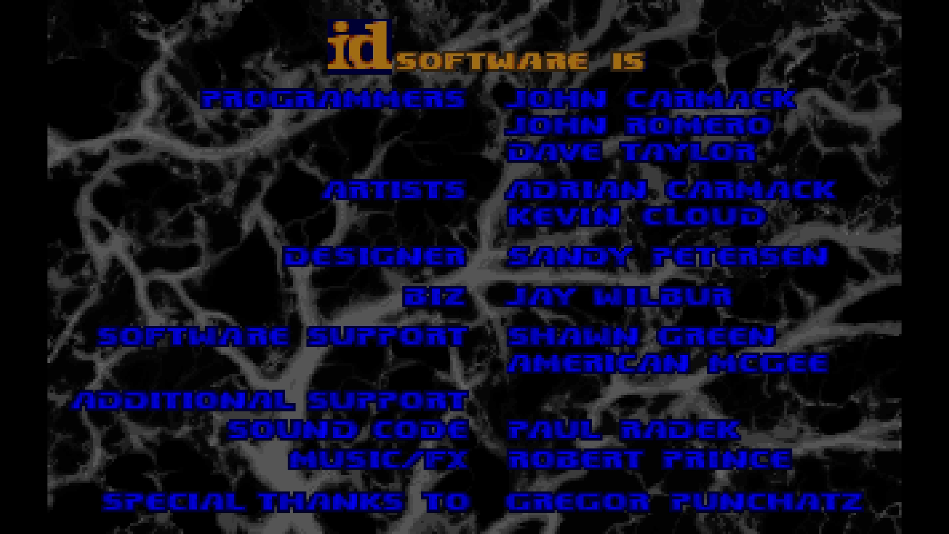
pyautogui.press('Escape')
pyautogui.press('Return')
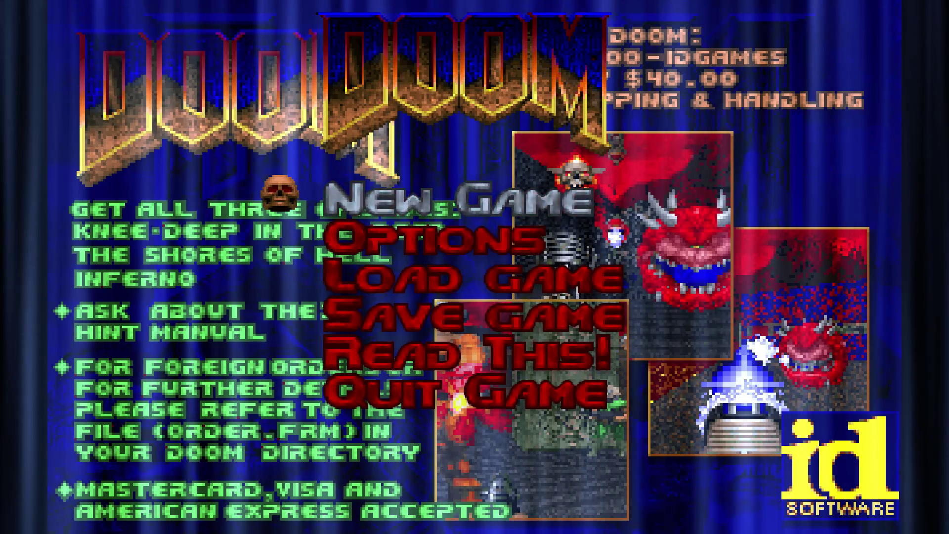
pyautogui.press('Return')
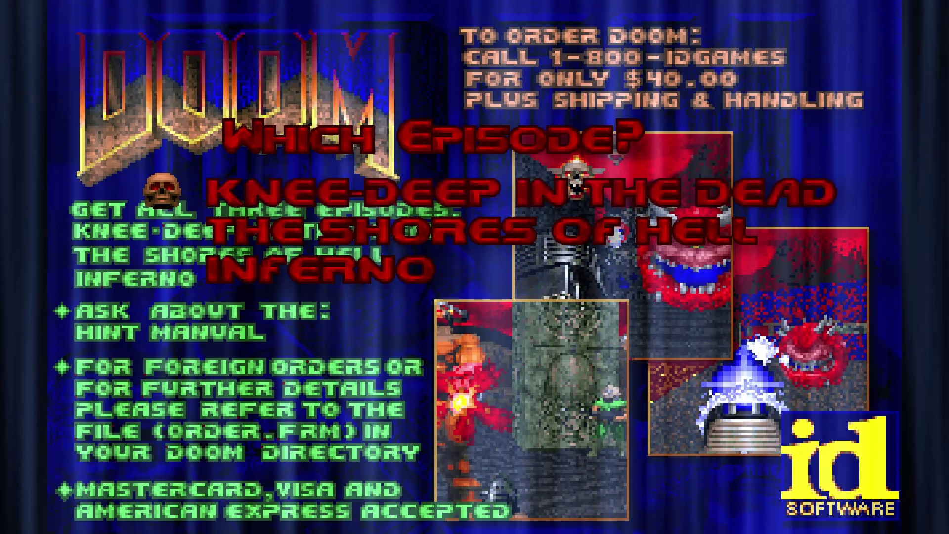
pyautogui.press('Return')
pyautogui.press('Return')
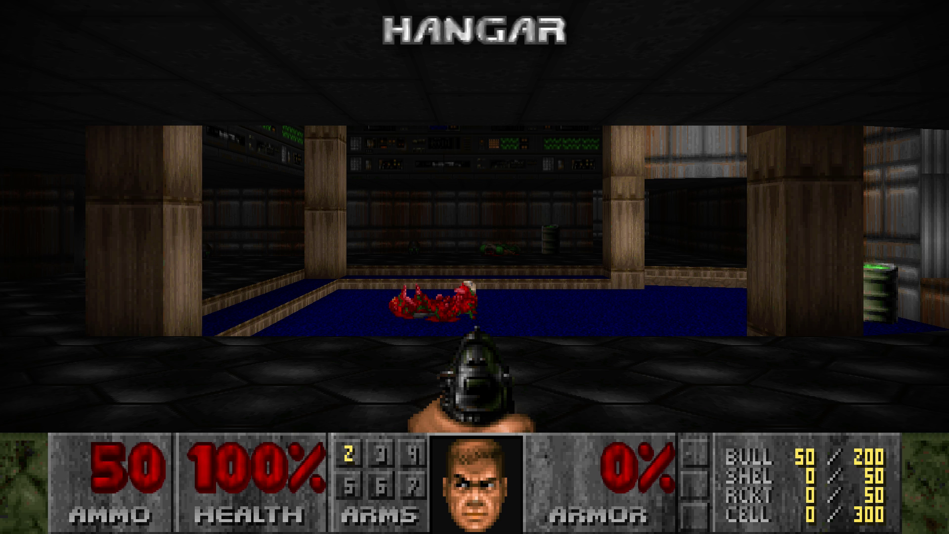
# Step: Look around the starting hangar room and face the lamp-lit corridor
pyautogui.press('Down')
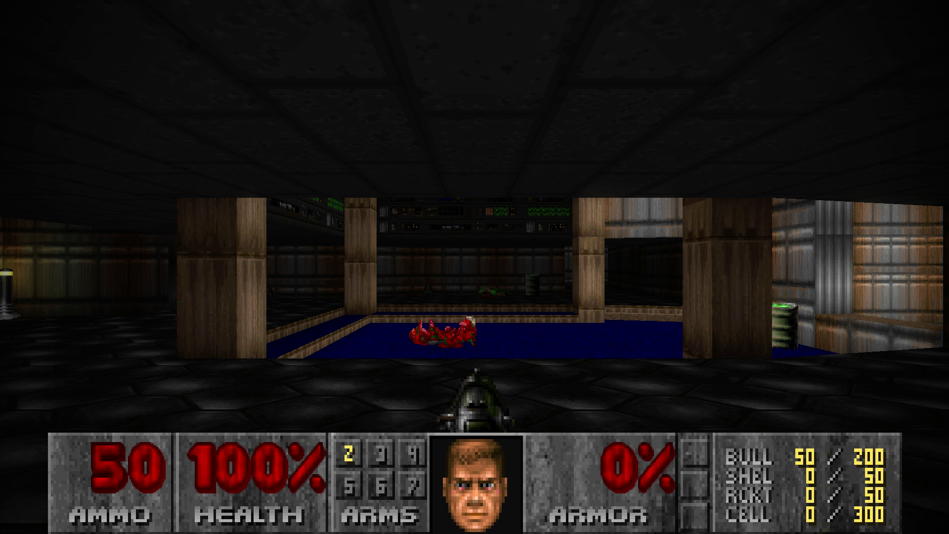
pyautogui.press('Left')
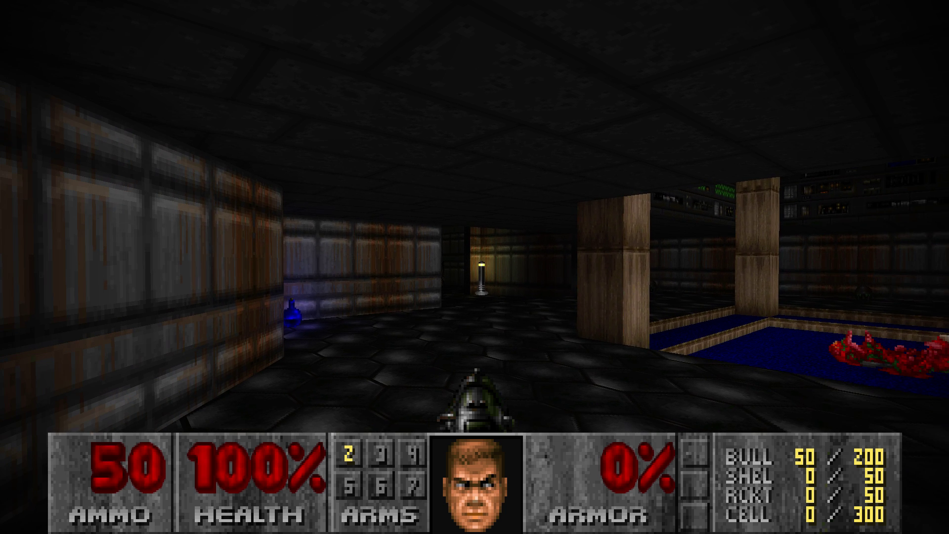
pyautogui.press('Left')
pyautogui.press('Left')
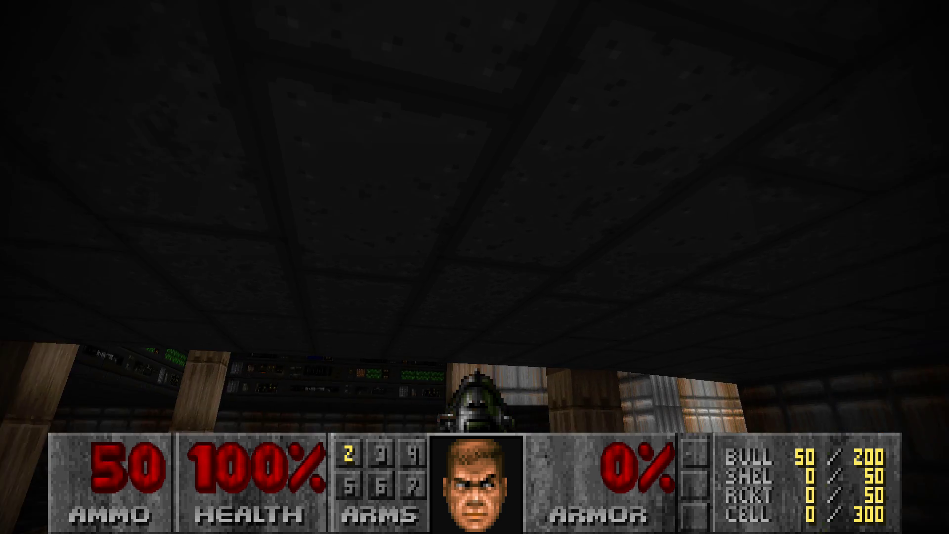
pyautogui.press('Left')
pyautogui.press('Left')
pyautogui.press('Right')
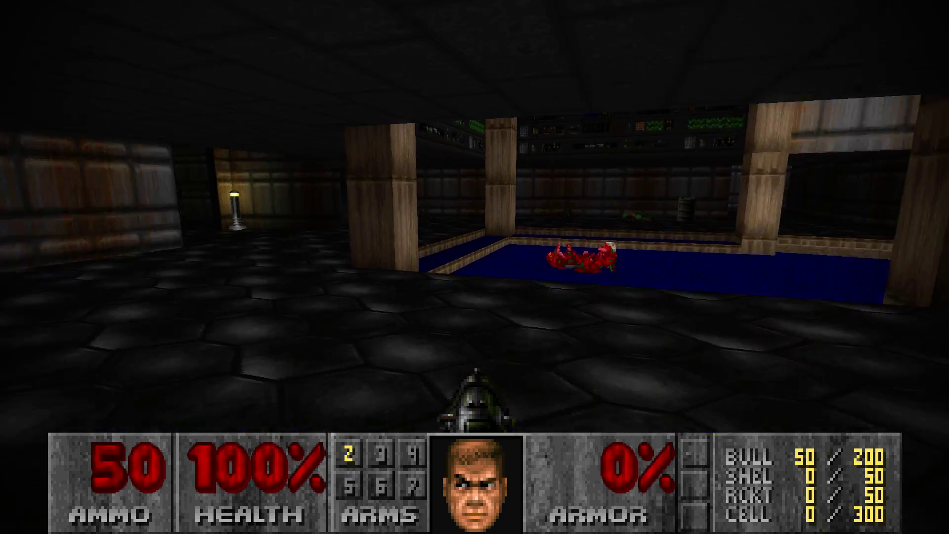
pyautogui.press('Left')
pyautogui.press('pagedown')
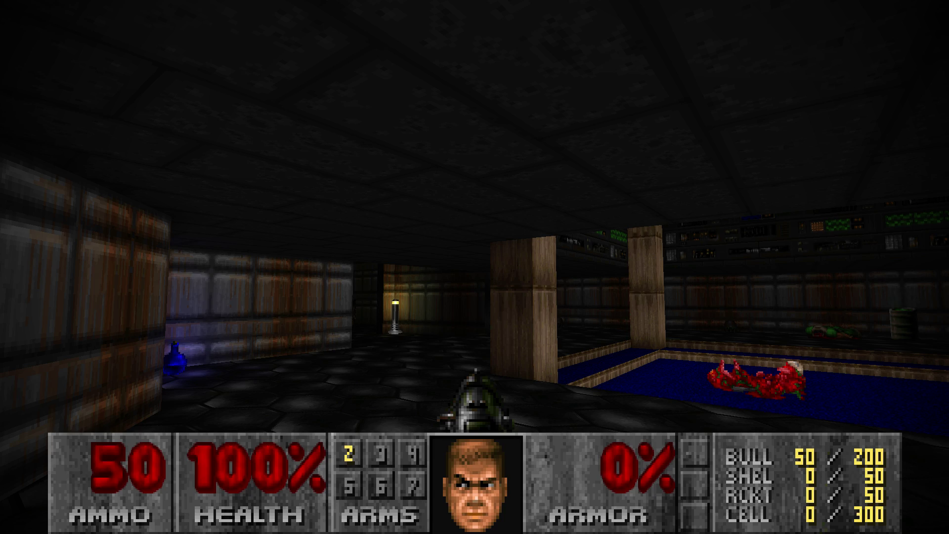
pyautogui.press('Left')
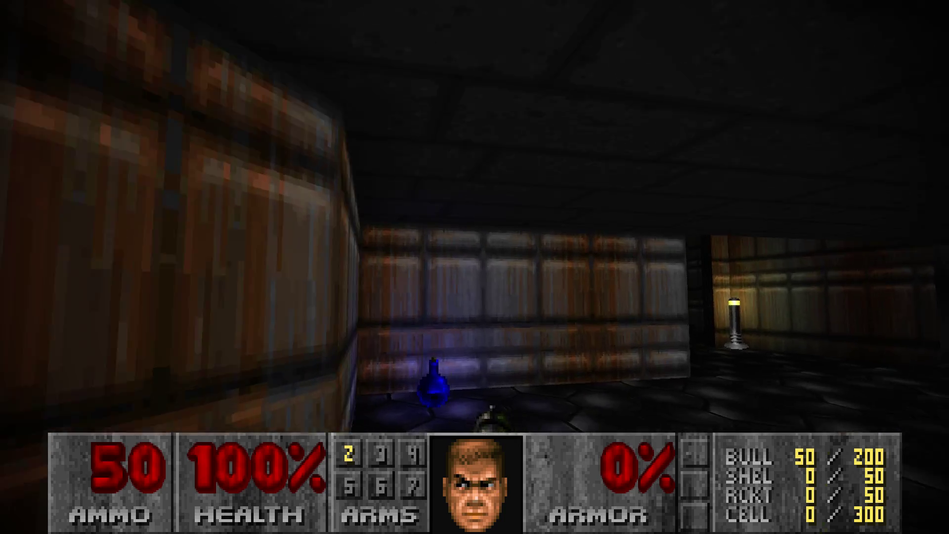
# Step: Grab the blue health bonus, switch to the fullscreen HUD, and advance into the lit room
pyautogui.press('w')
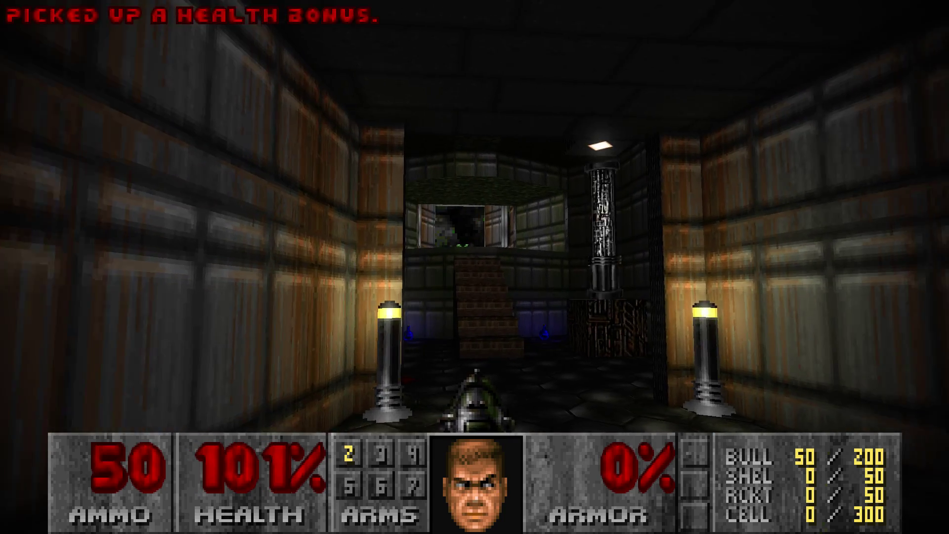
pyautogui.press('=')
pyautogui.press('w')
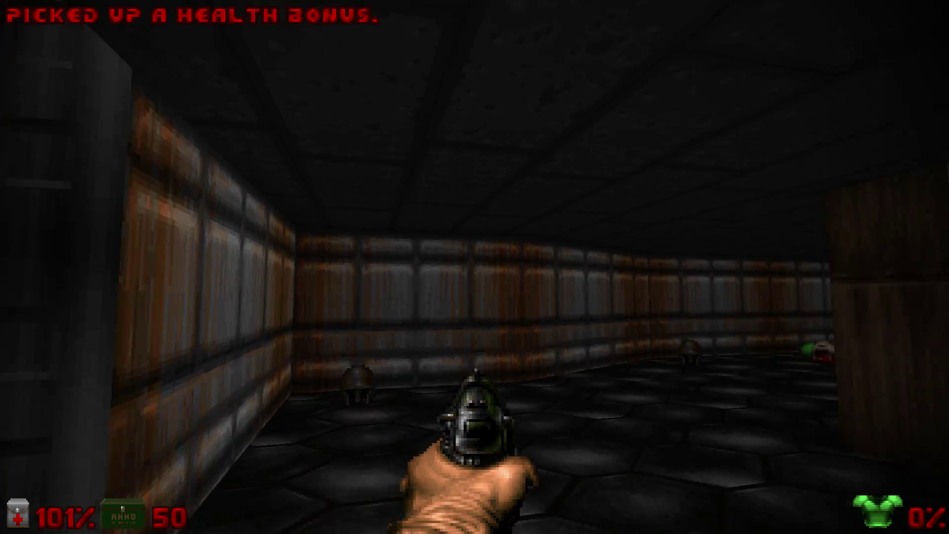
pyautogui.press('w')
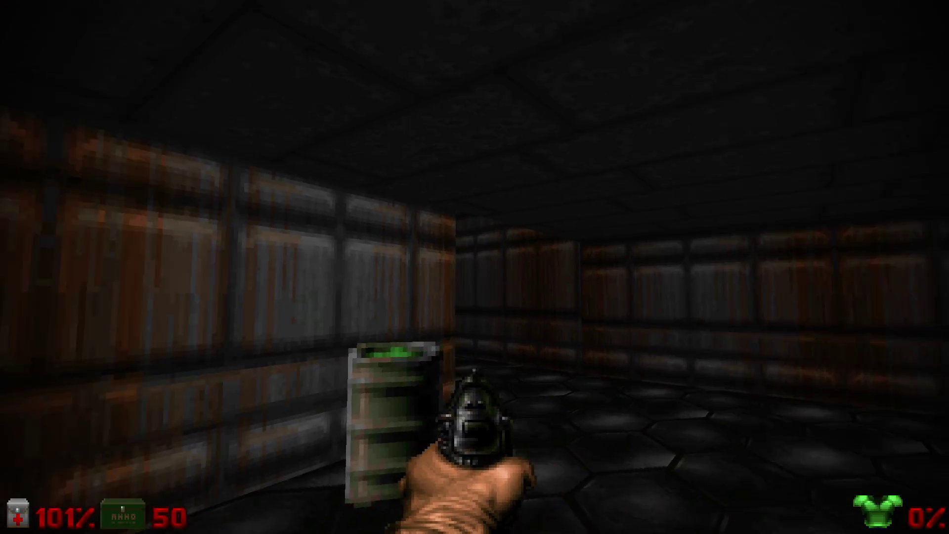
pyautogui.press('w')
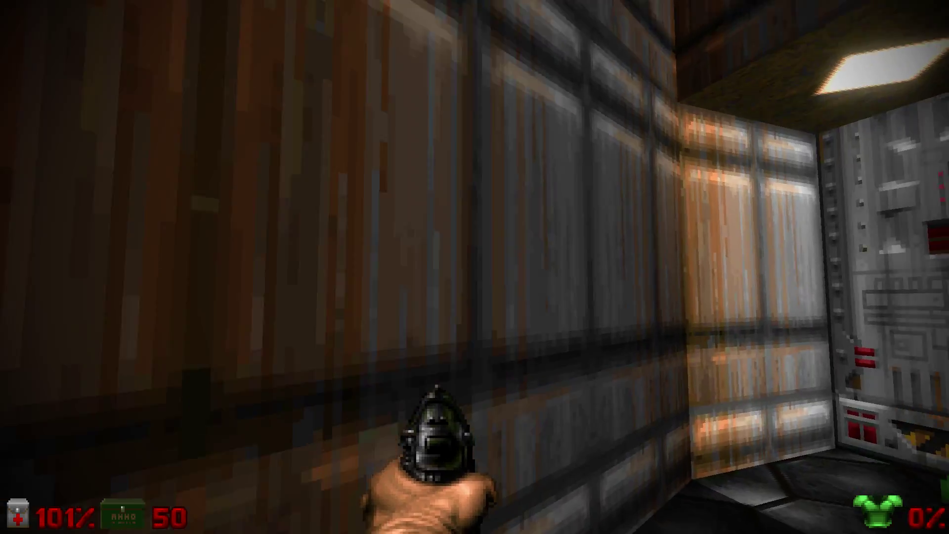
# Step: Kill the two zombies and collect the clips and armor bonuses in the blue room
pyautogui.press('ctrl')
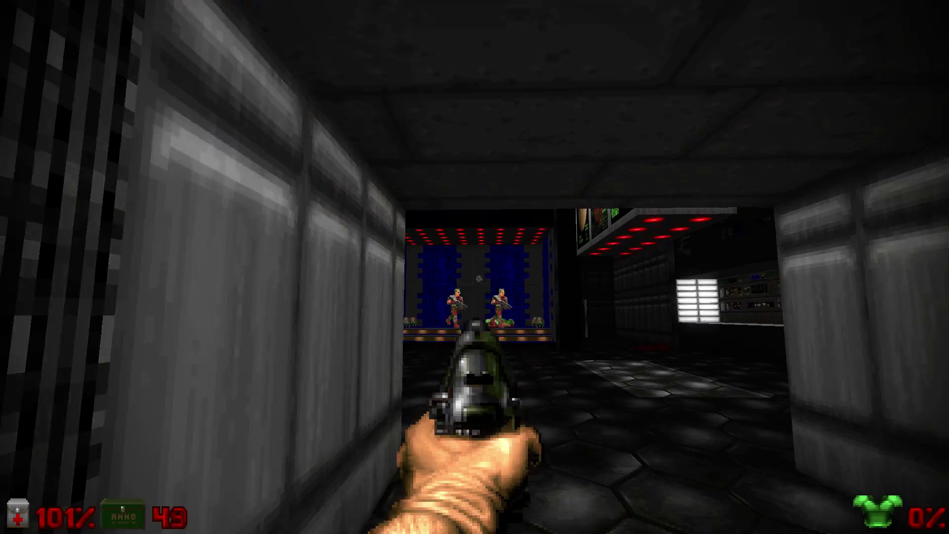
pyautogui.press('ctrl')
pyautogui.press('ctrl')
pyautogui.press('w')
pyautogui.press('ctrl')
pyautogui.press('ctrl')
pyautogui.press('ctrl')
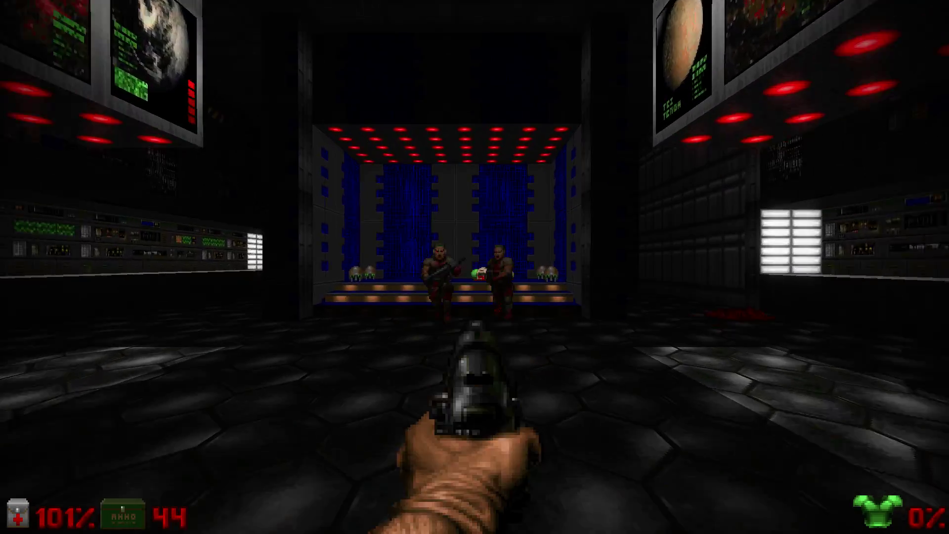
pyautogui.press('ctrl')
pyautogui.press('ctrl')
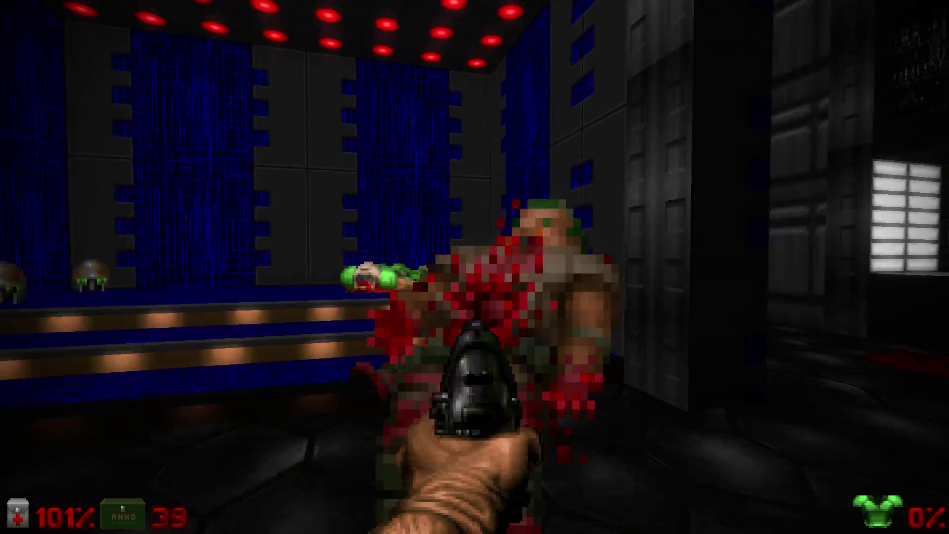
pyautogui.press('w')
pyautogui.press('ctrl')
pyautogui.press('w')
pyautogui.press('w')
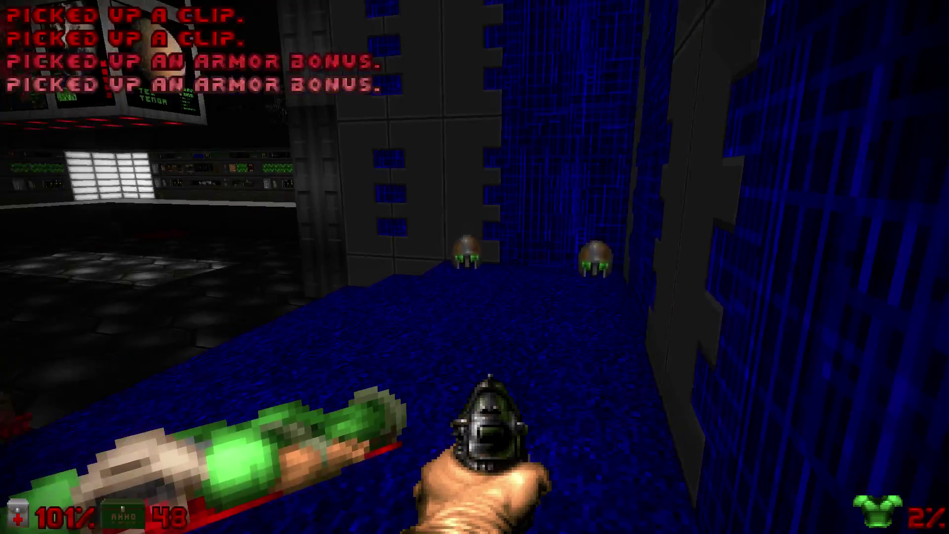
pyautogui.press('w')
# Step: Clear the zombies through the computer and green rooms, collecting the health bonus and clips
pyautogui.press('w')
pyautogui.press('w')
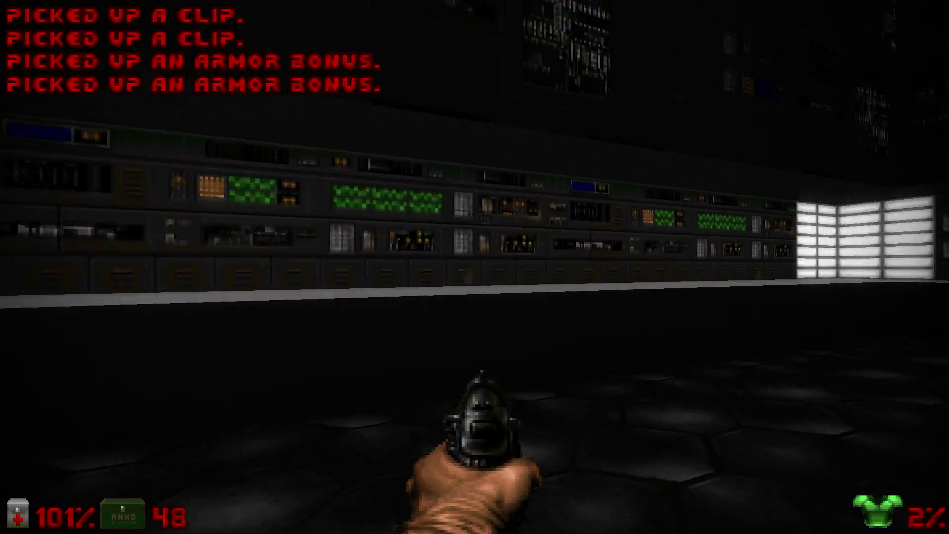
pyautogui.press('w')
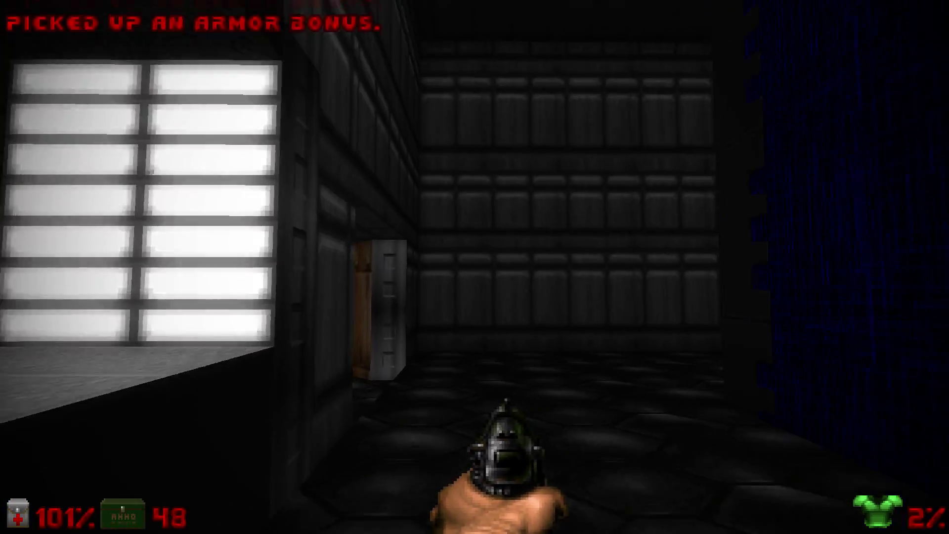
pyautogui.press('w')
pyautogui.press('ctrl')
pyautogui.press('w')
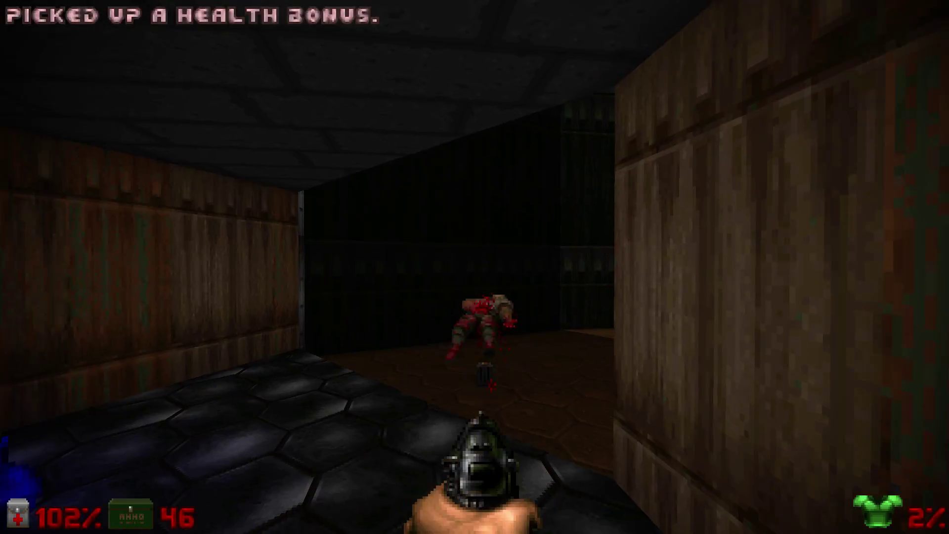
pyautogui.press('ctrl')
pyautogui.press('w')
pyautogui.press('w')
pyautogui.press('w')
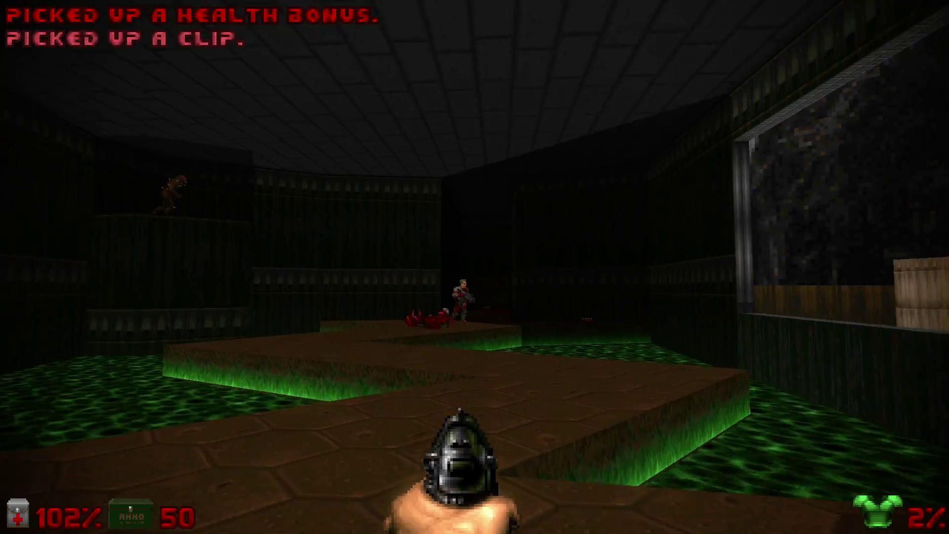
pyautogui.press('ctrl')
pyautogui.press('w')
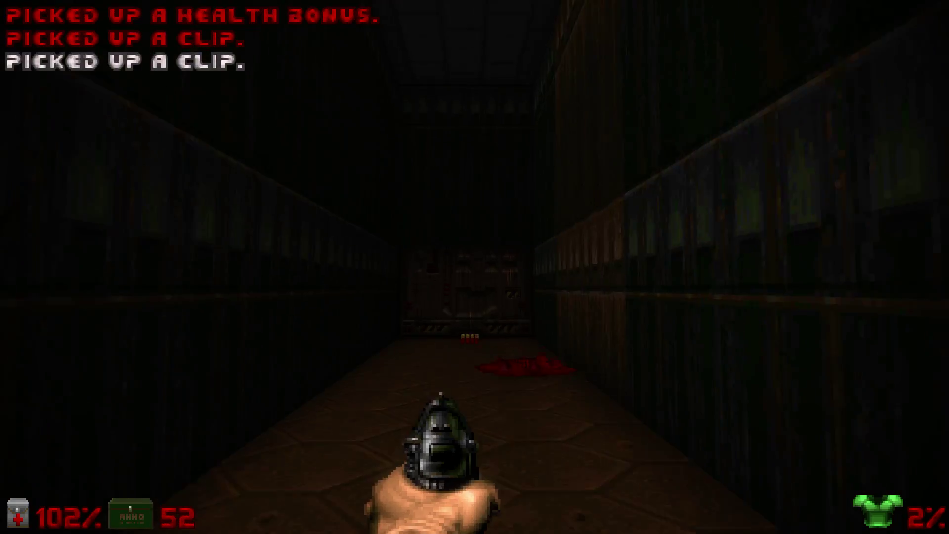
pyautogui.press('w')
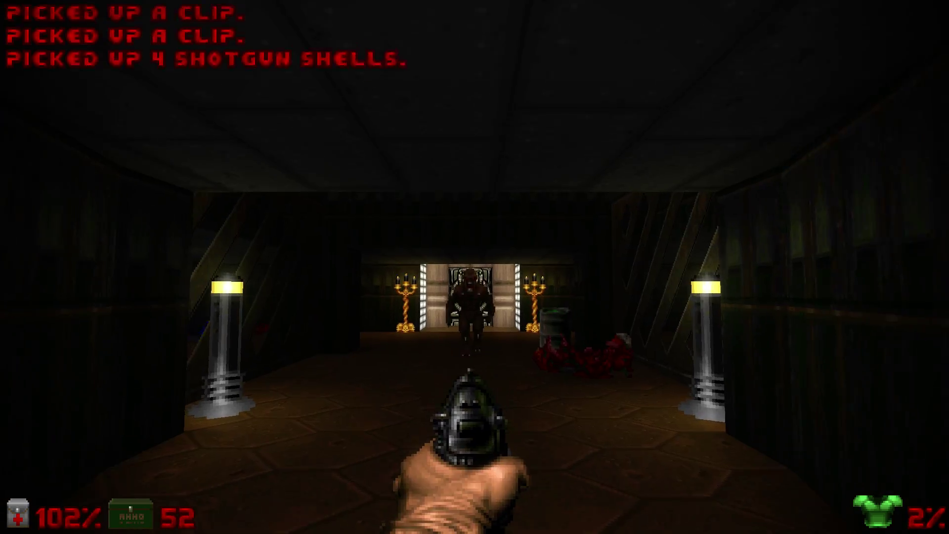
# Step: Kill the imp, open the door to the exit room, and flip the exit switch
pyautogui.press('ctrl')
pyautogui.press('ctrl')
pyautogui.press('ctrl')
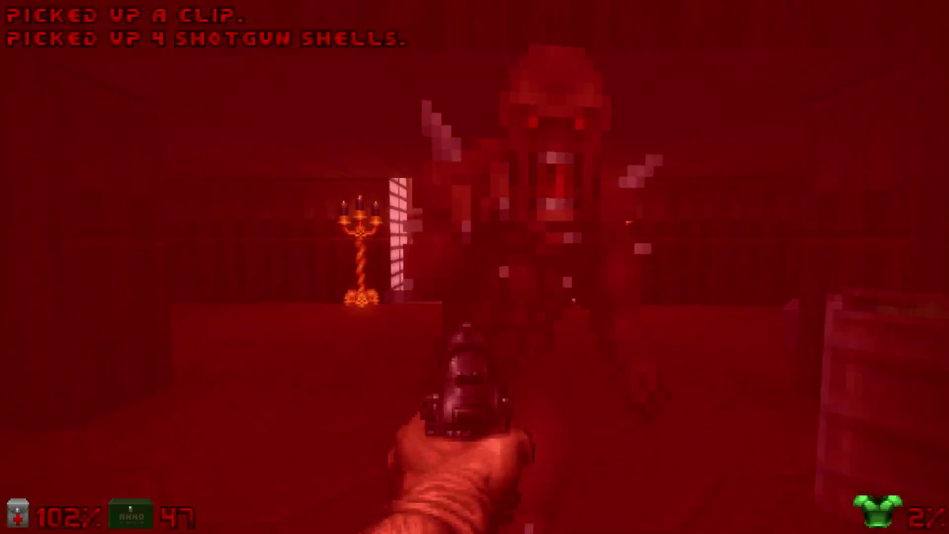
pyautogui.press('ctrl')
pyautogui.press('ctrl')
pyautogui.press('w')
pyautogui.press('w')
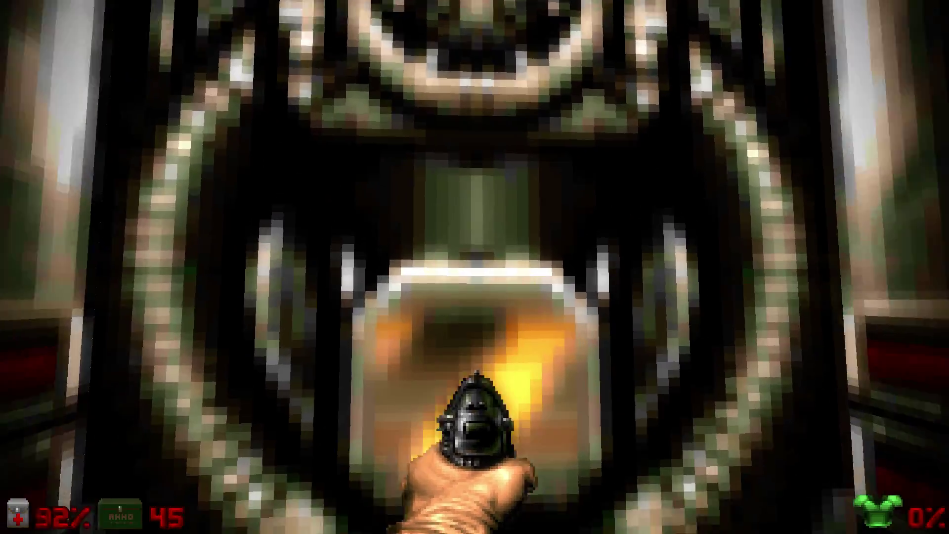
pyautogui.press('space')
pyautogui.press('ctrl')
pyautogui.press('w')
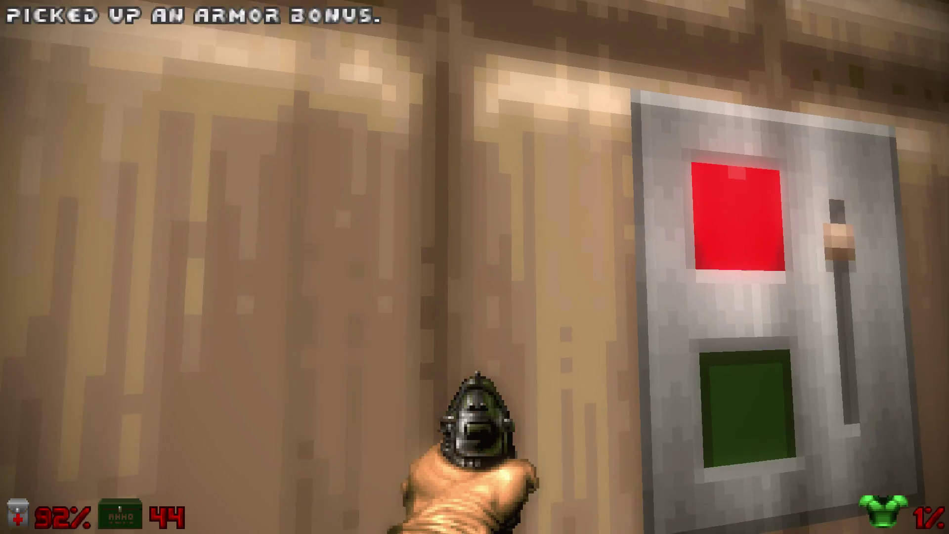
pyautogui.press('space')
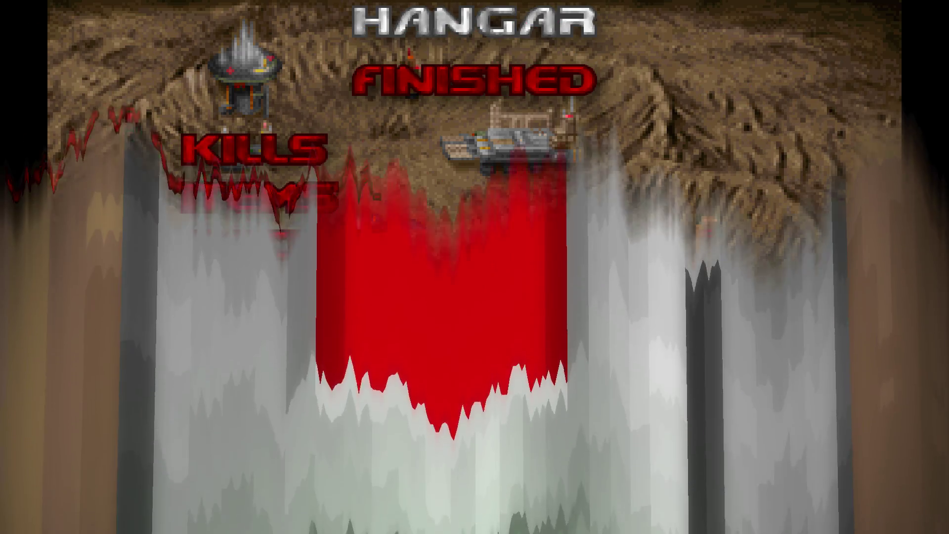